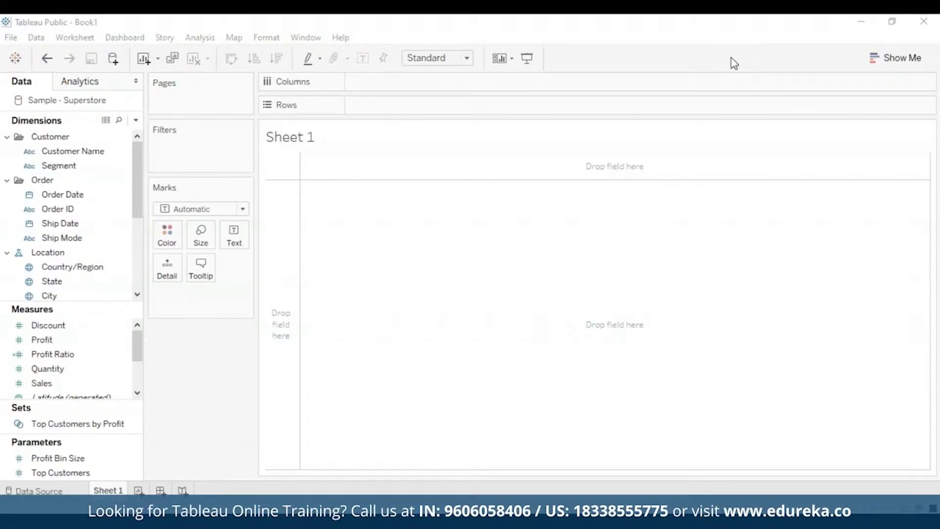
Start a new set from the Country/Region dimension and include all of its listed values.
click(724, 26)
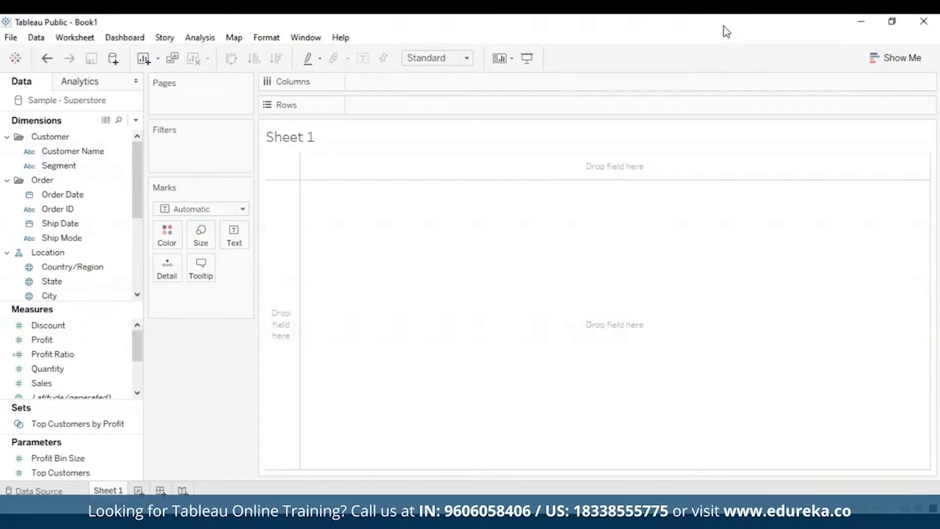
click(73, 267)
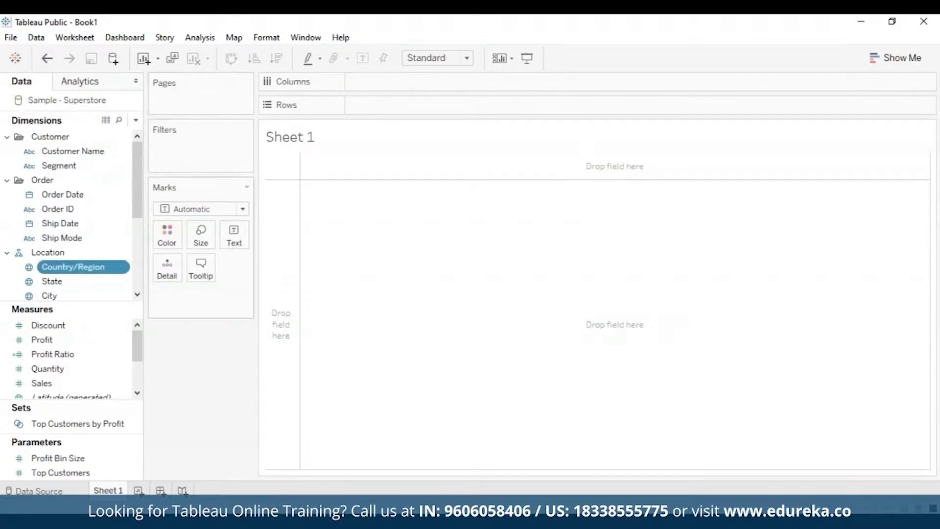
right_click(114, 271)
mouse_move(157, 363)
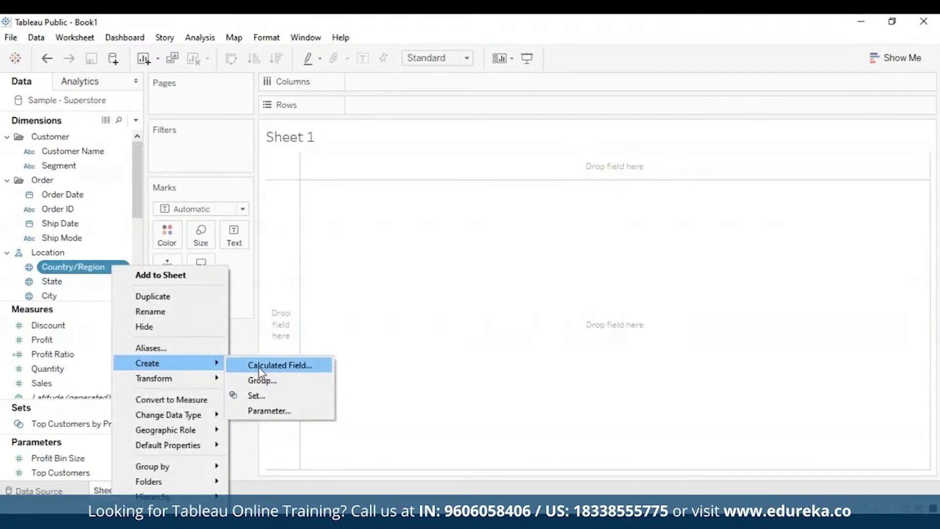
click(275, 398)
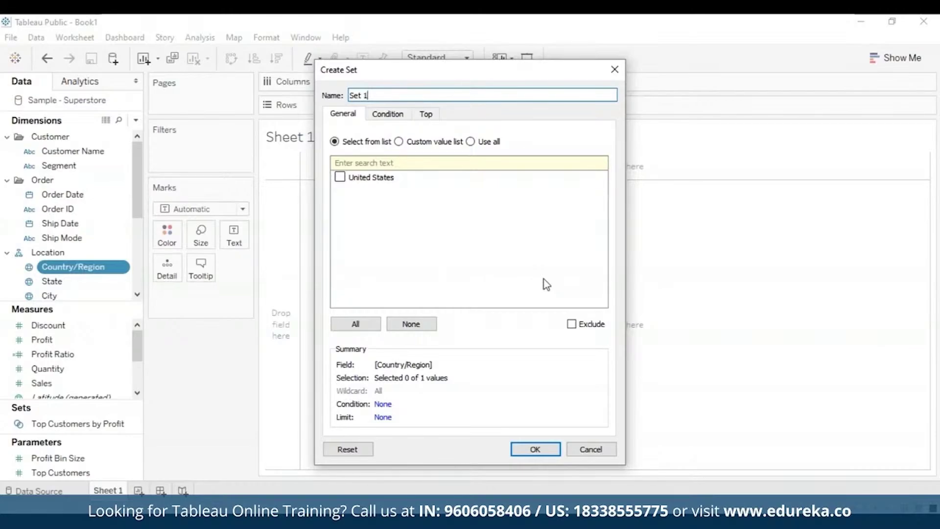
click(368, 327)
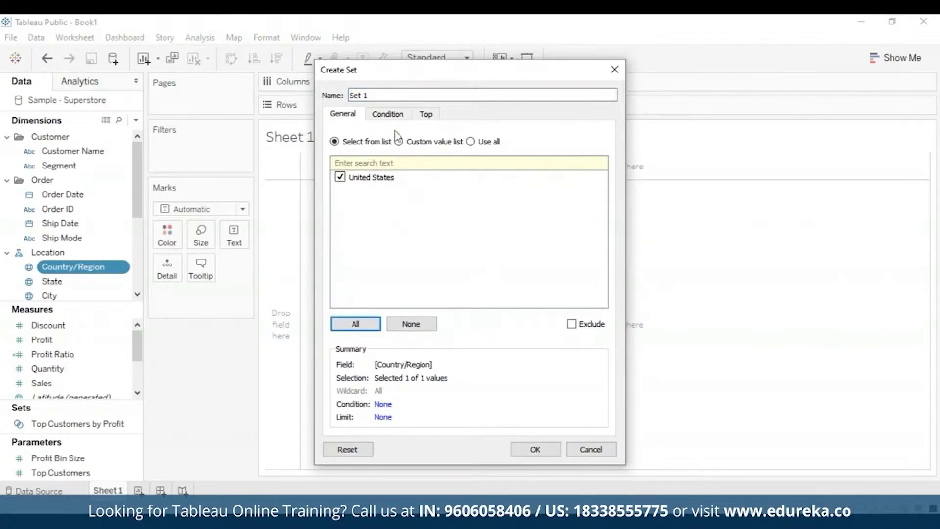
Add a by-field condition to the set using the sum of Sales with the value 100000.
click(388, 115)
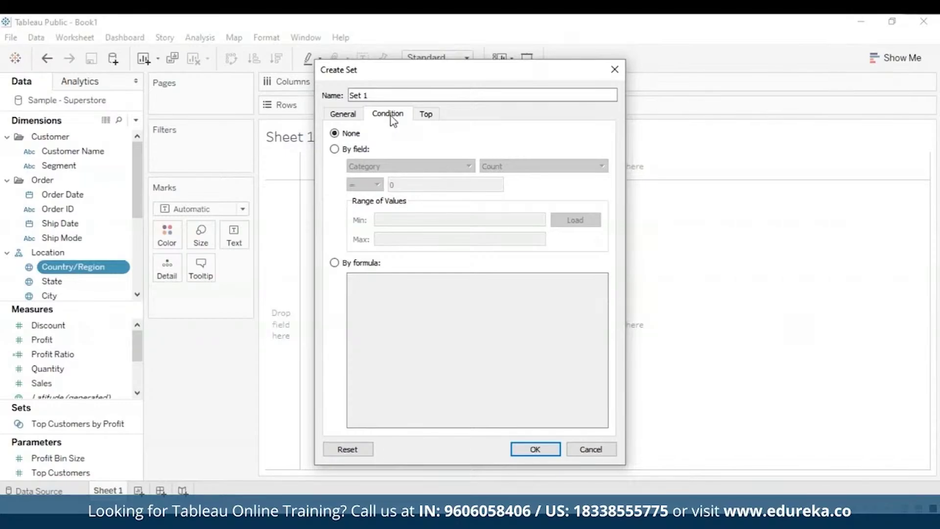
click(335, 149)
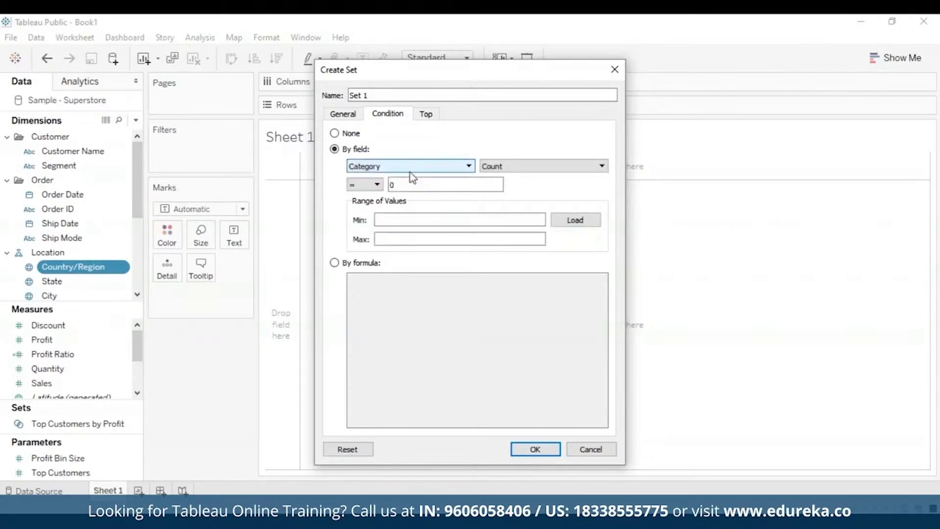
click(469, 166)
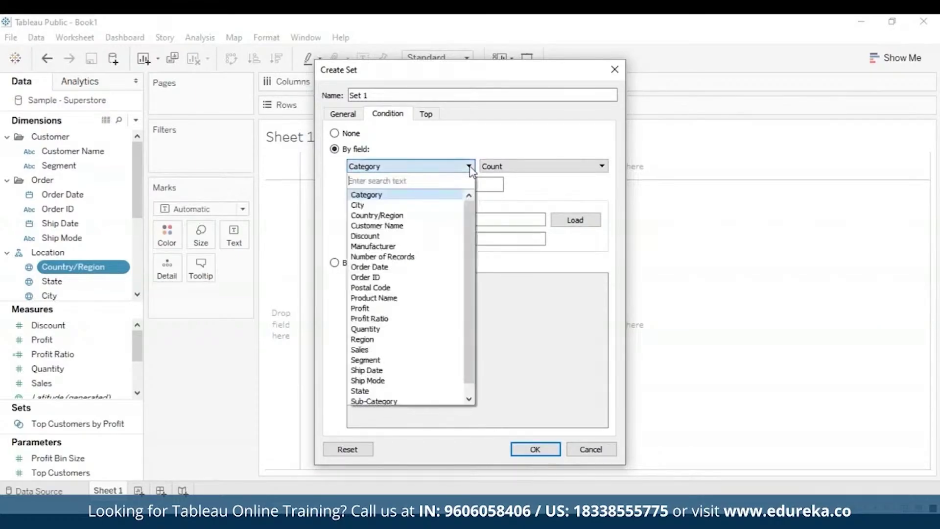
click(362, 349)
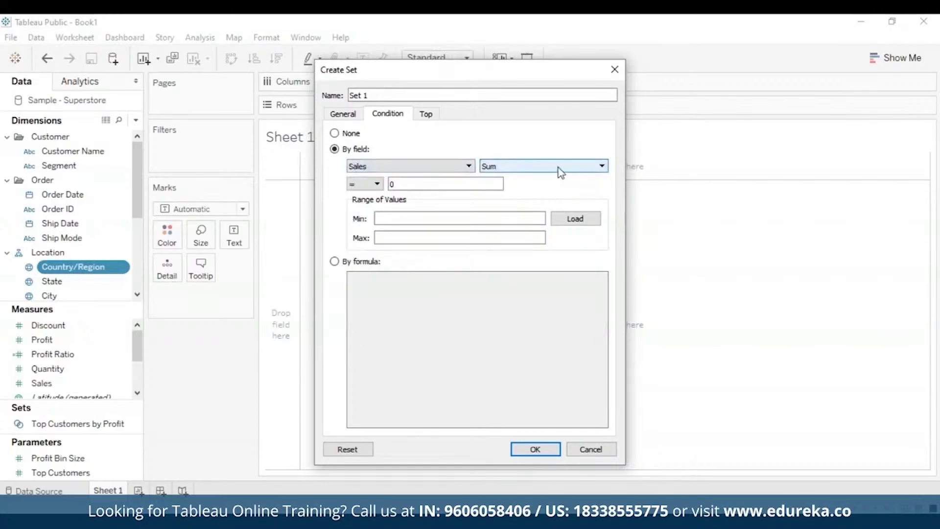
click(422, 184)
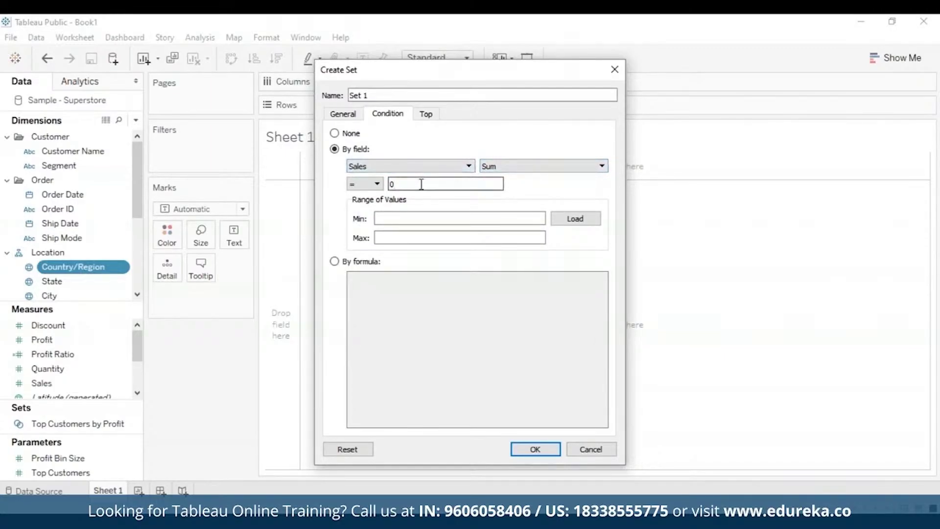
key(BackSpace)
text(100000)
Limit the set to the top 5 by sum of Sales and create it as Set 1.
click(432, 117)
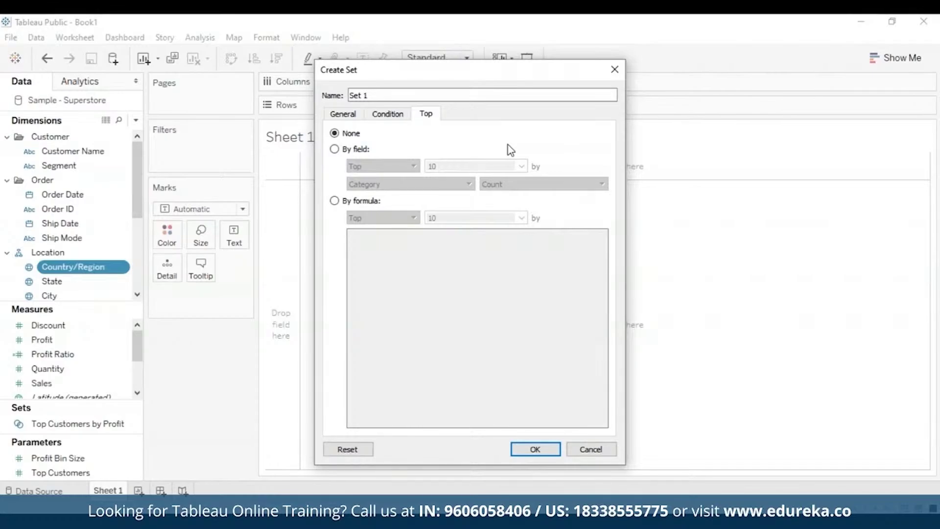
click(335, 149)
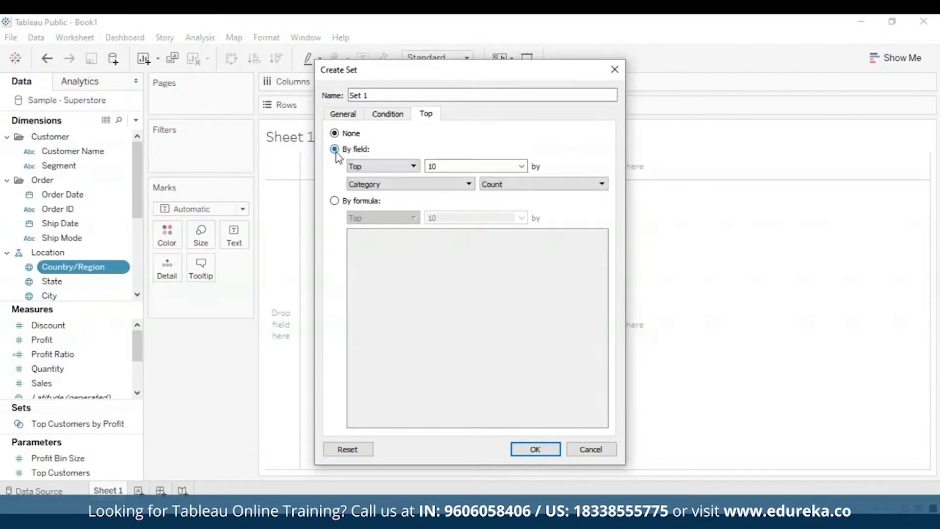
click(469, 184)
click(365, 368)
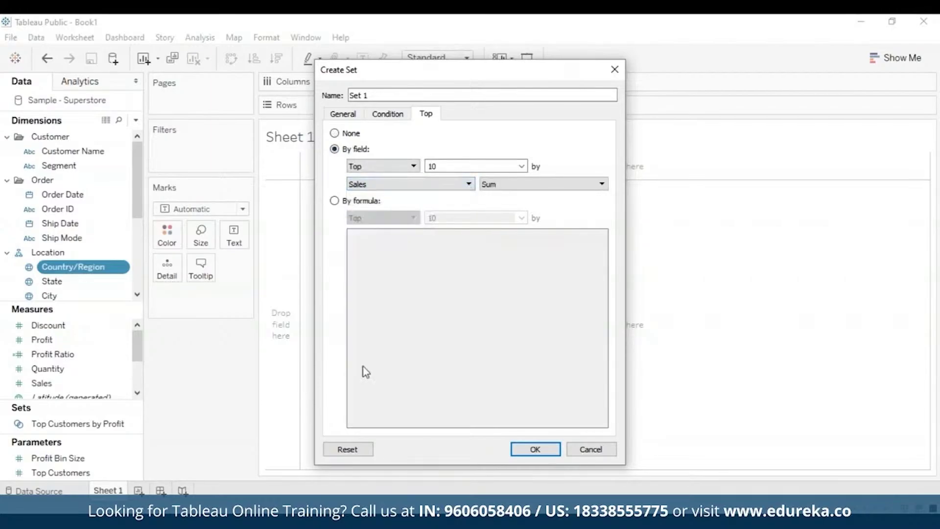
click(451, 165)
key(BackSpace)
key(BackSpace)
text(5)
click(536, 449)
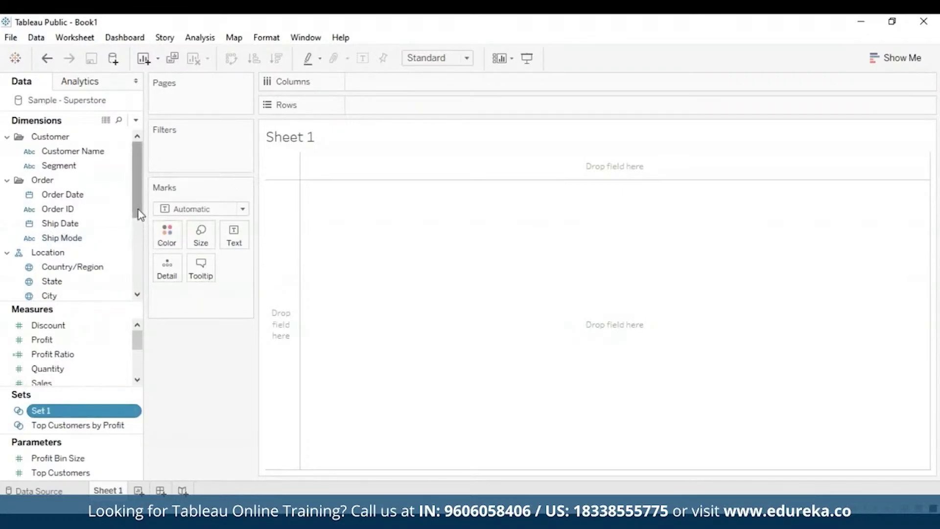
Build a scatter plot with Profit on Columns and Sales on Rows.
click(55, 341)
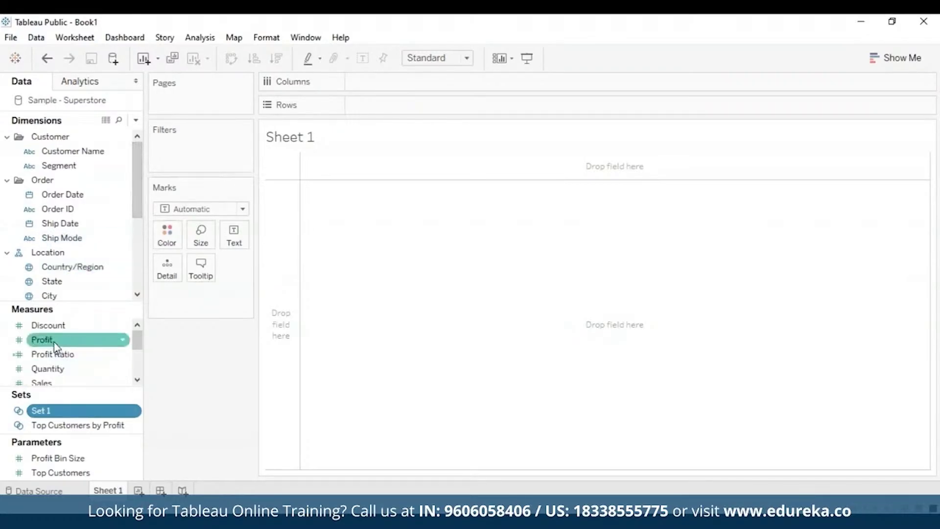
drag(56, 344, 162, 287)
drag(183, 286, 390, 92)
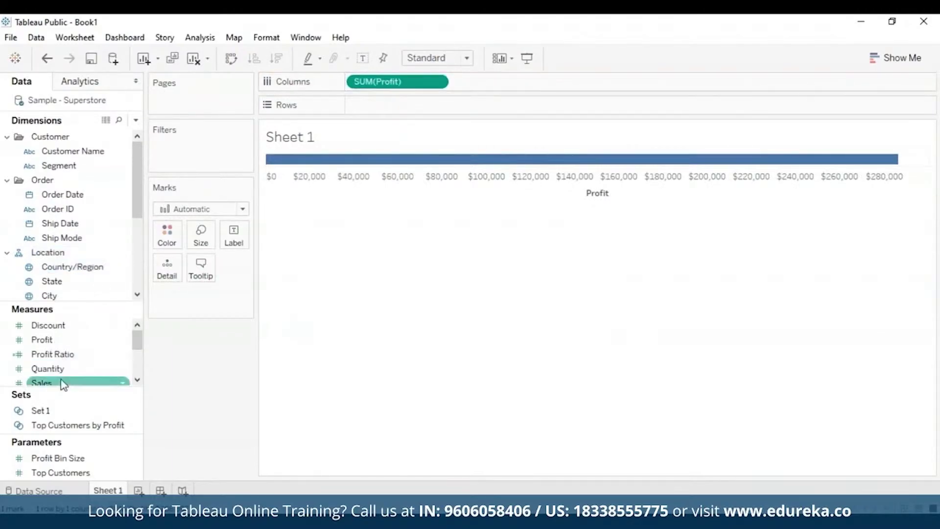
drag(64, 385, 389, 105)
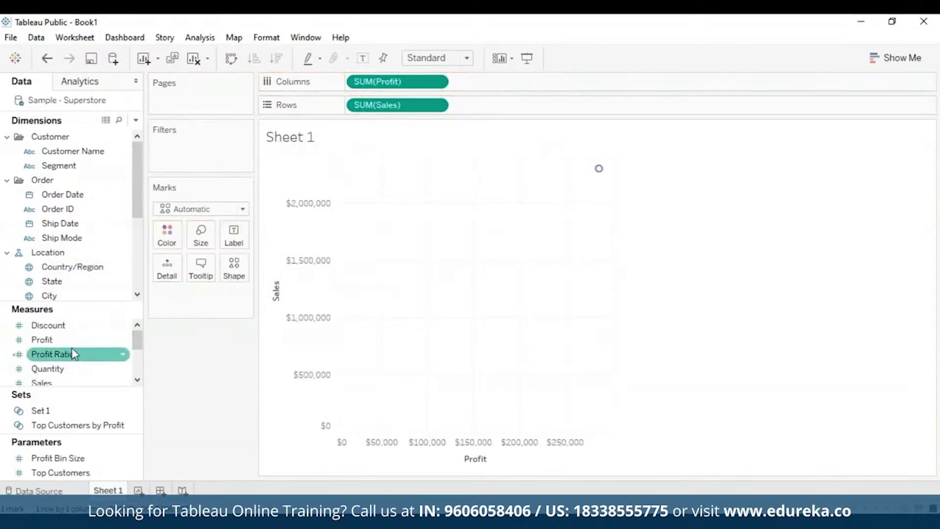
Color the marks by Profit Ratio and add Category and Sub-Category as detail.
drag(66, 362, 167, 234)
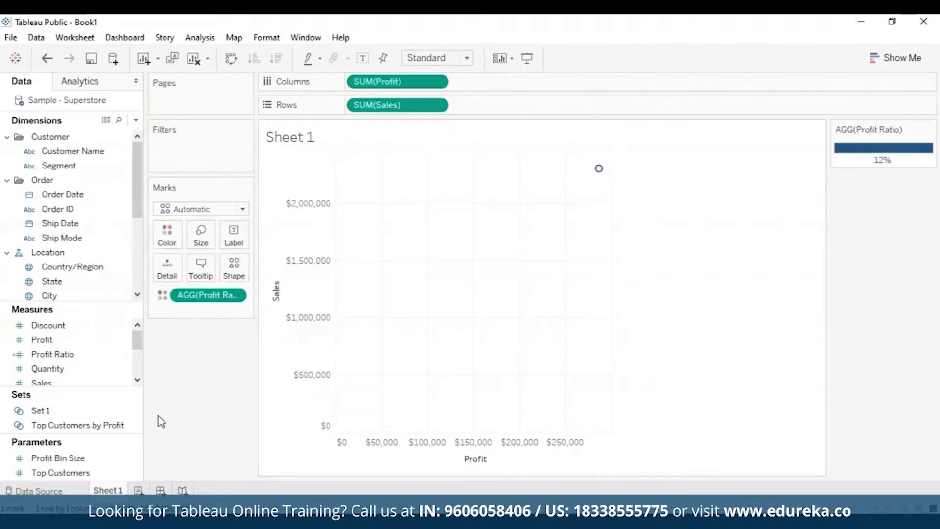
drag(147, 201, 141, 243)
right_click(59, 238)
click(166, 252)
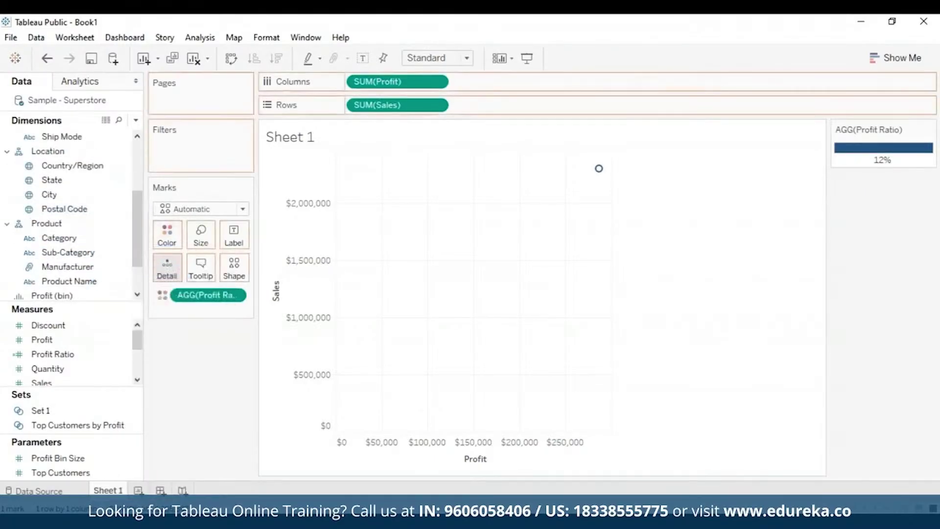
drag(64, 258, 201, 338)
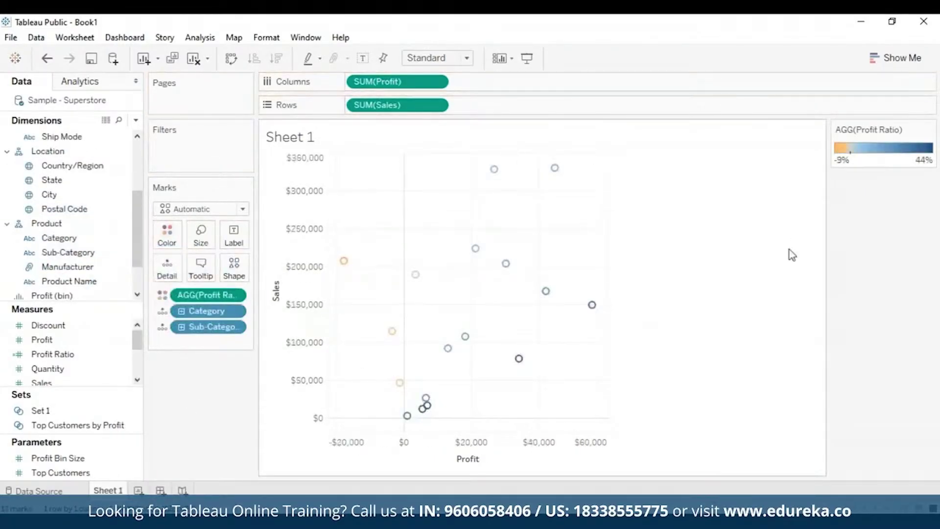
Apply the Orange-Blue Diverging palette to Profit Ratio, enable stepped color and increase the number of steps.
click(166, 235)
click(210, 280)
click(602, 214)
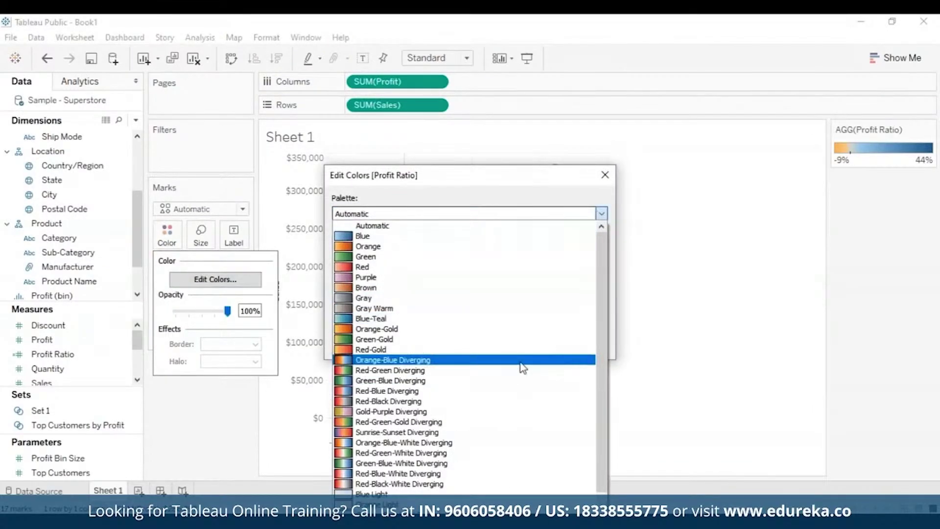
click(519, 360)
click(336, 271)
click(424, 268)
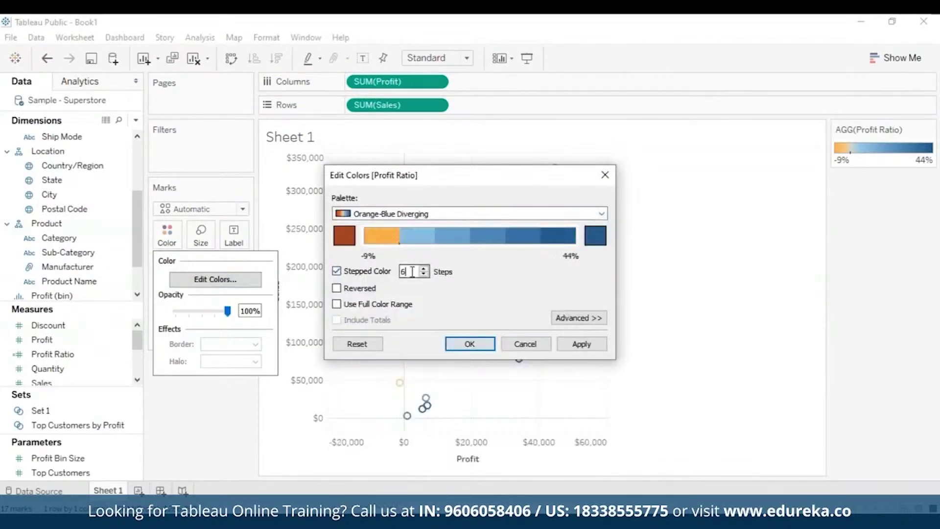
click(425, 268)
click(424, 268)
click(470, 344)
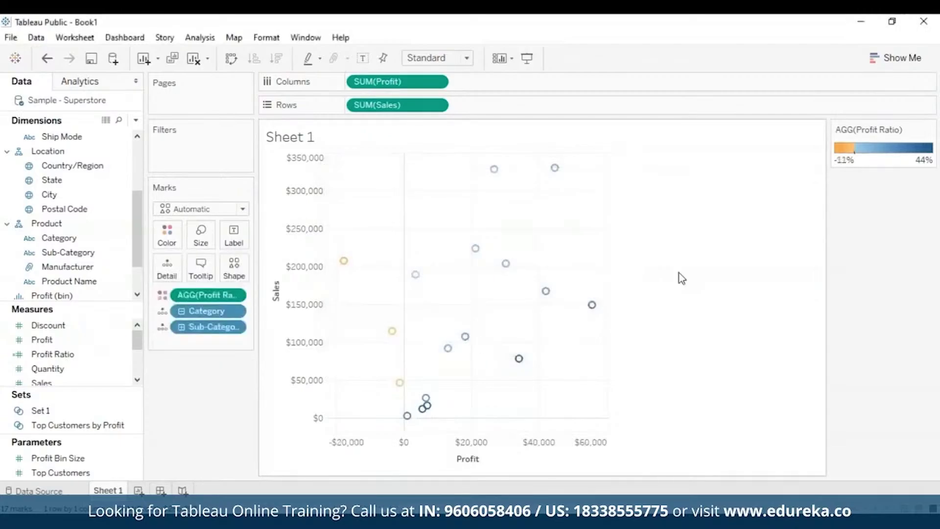
Select the scatter marks with positive profit, except the one closest to zero, and start creating a set from them.
click(896, 58)
click(896, 57)
drag(416, 157, 678, 424)
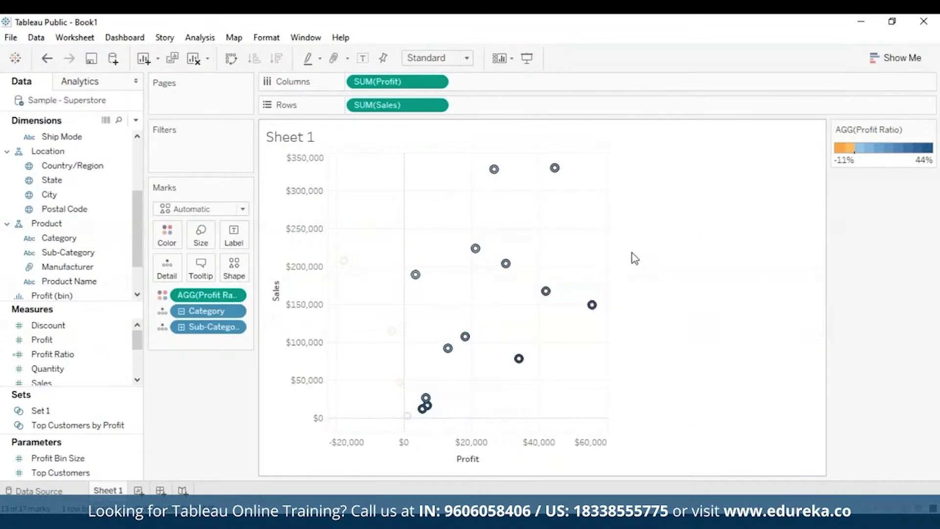
right_click(595, 307)
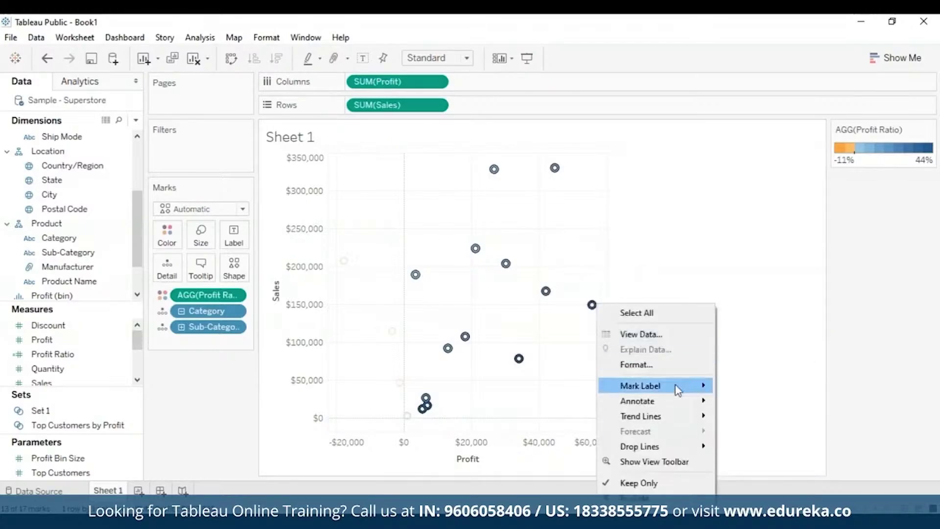
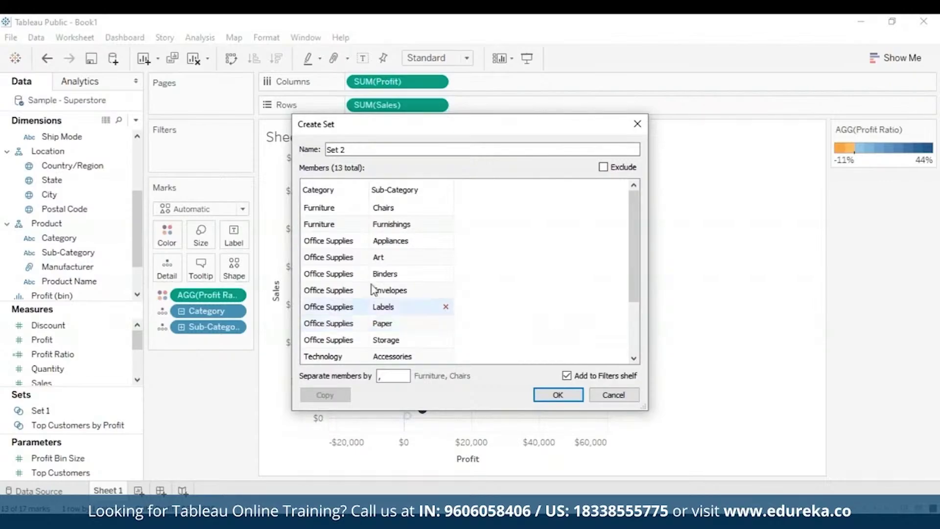
Try the Exclude option on the listed members of the new set.
click(390, 240)
click(390, 224)
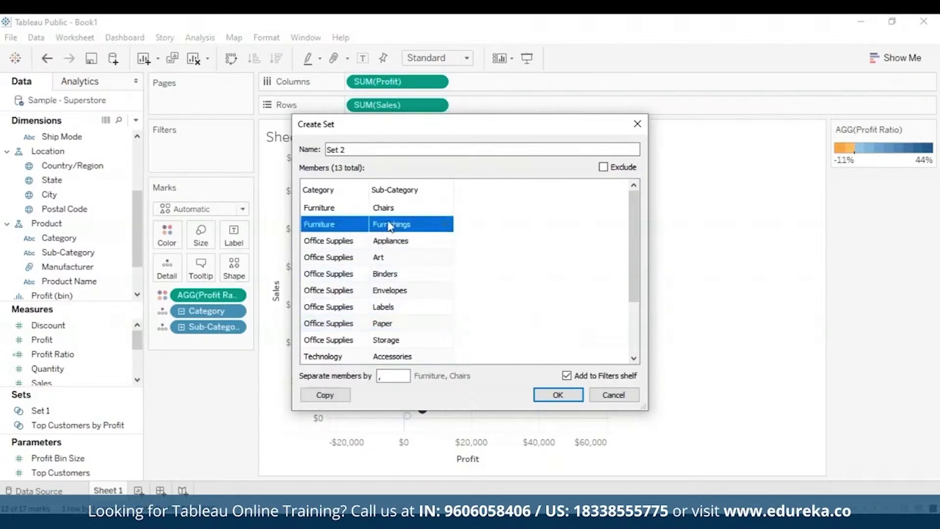
click(381, 210)
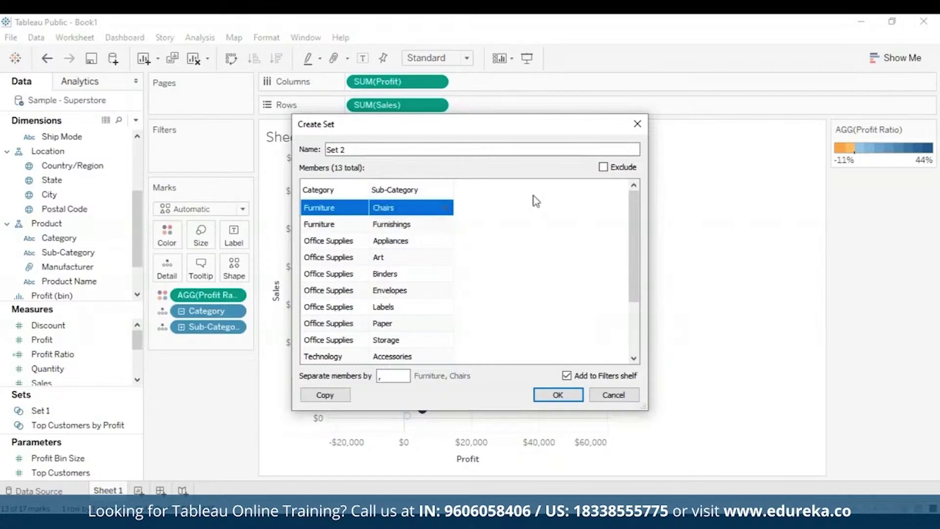
click(604, 167)
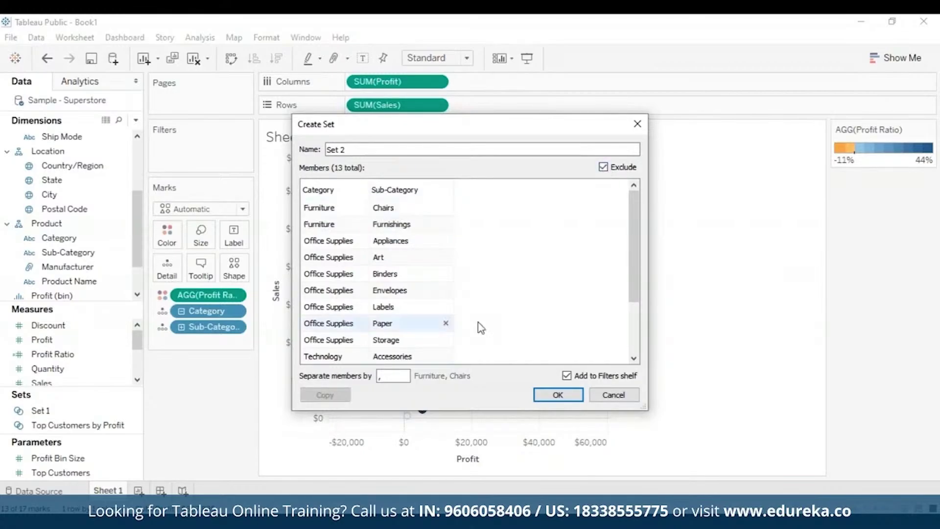
click(447, 211)
click(447, 211)
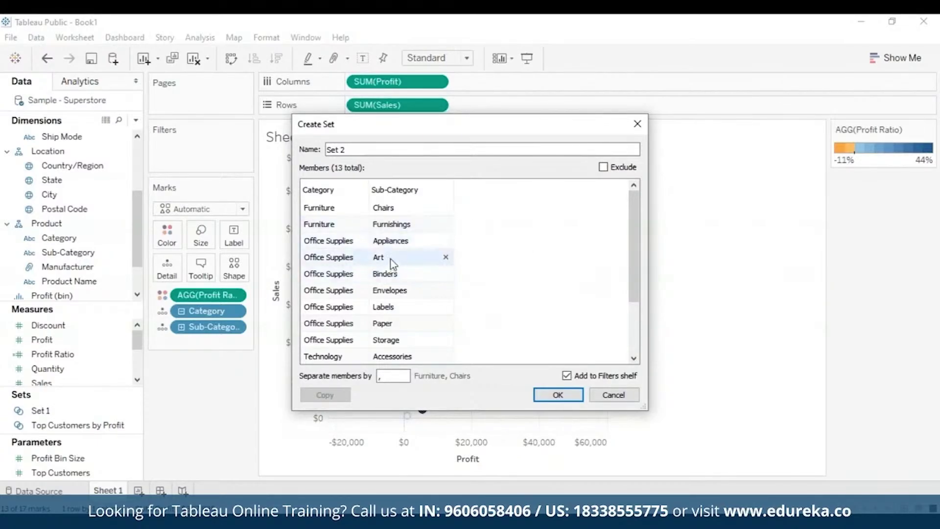
Remove Art, Binders and Envelopes from the members and create Set 2 with it added to the Filters shelf.
click(446, 257)
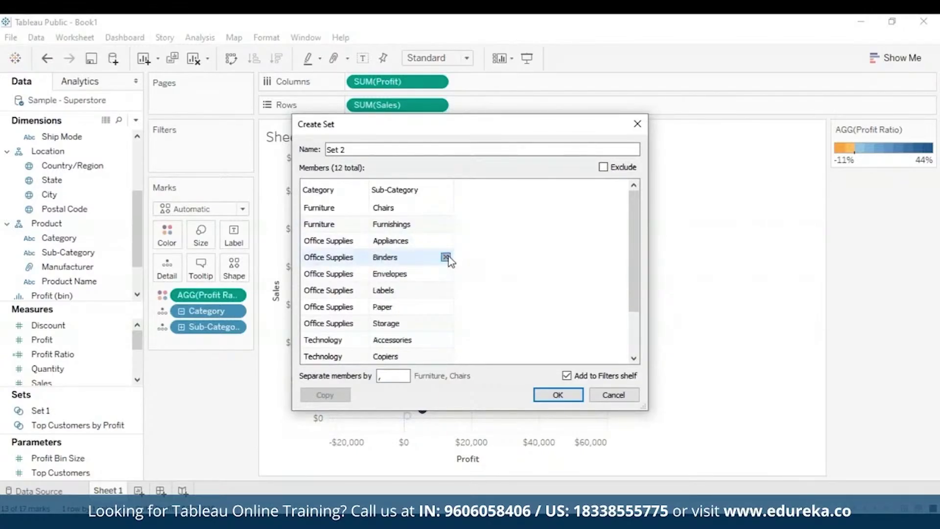
click(446, 257)
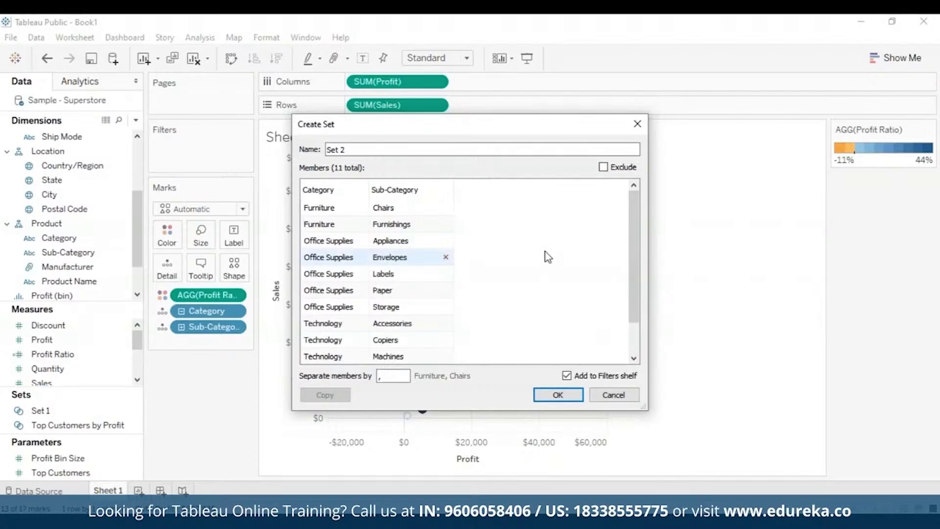
click(446, 257)
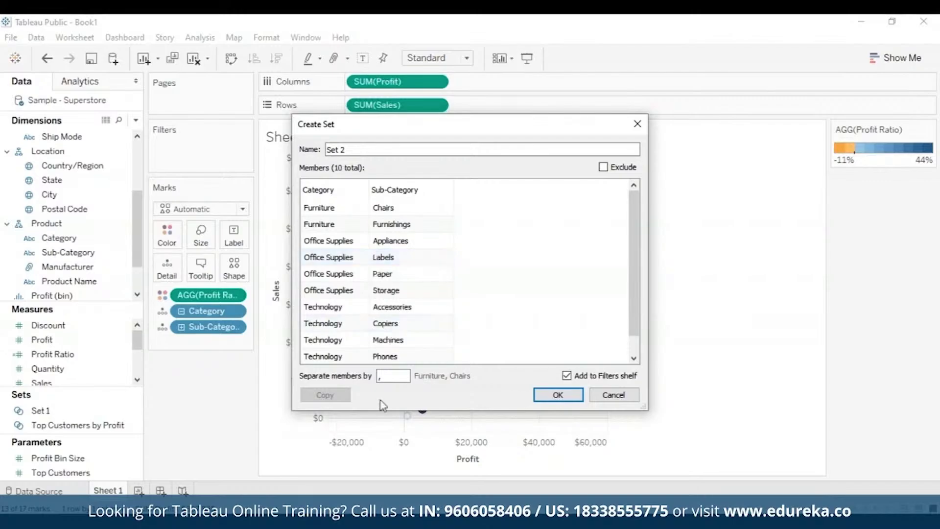
click(380, 375)
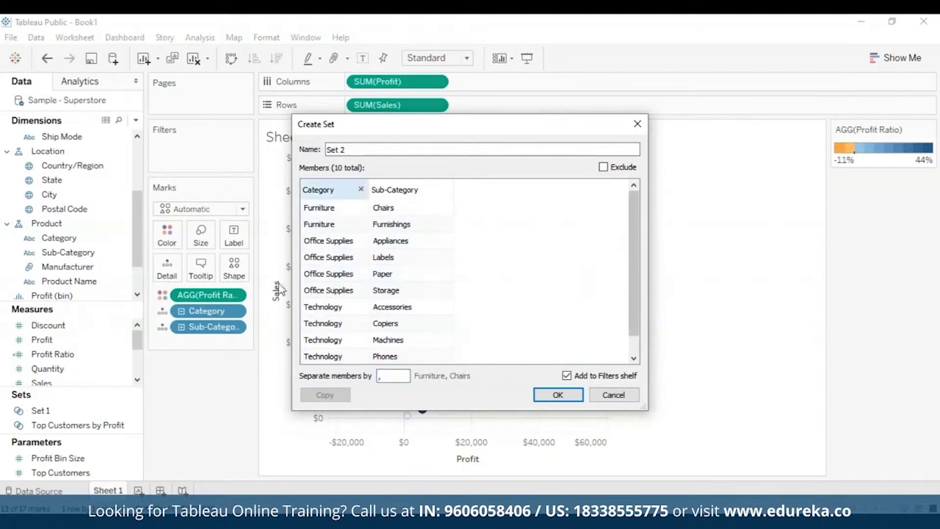
click(559, 395)
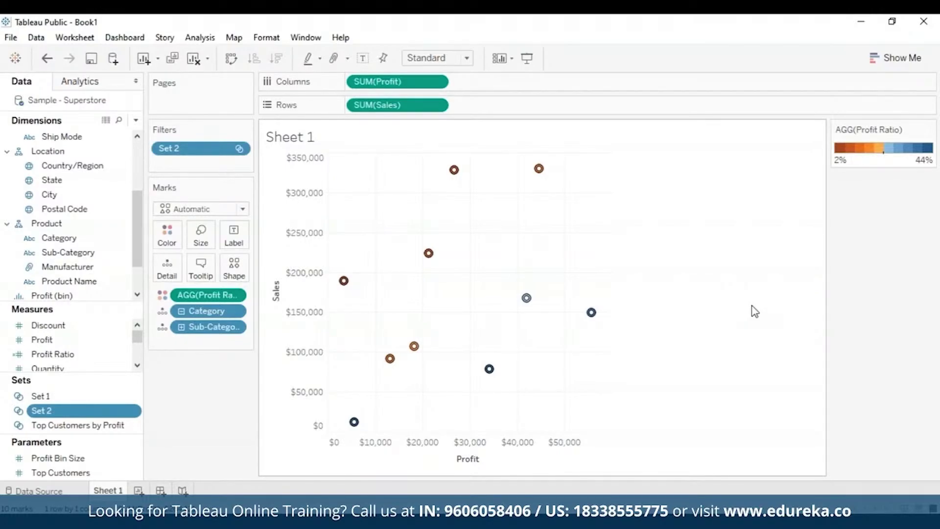
Look at the set options offered for the selected scatter marks without changing the set.
mouse_move(592, 314)
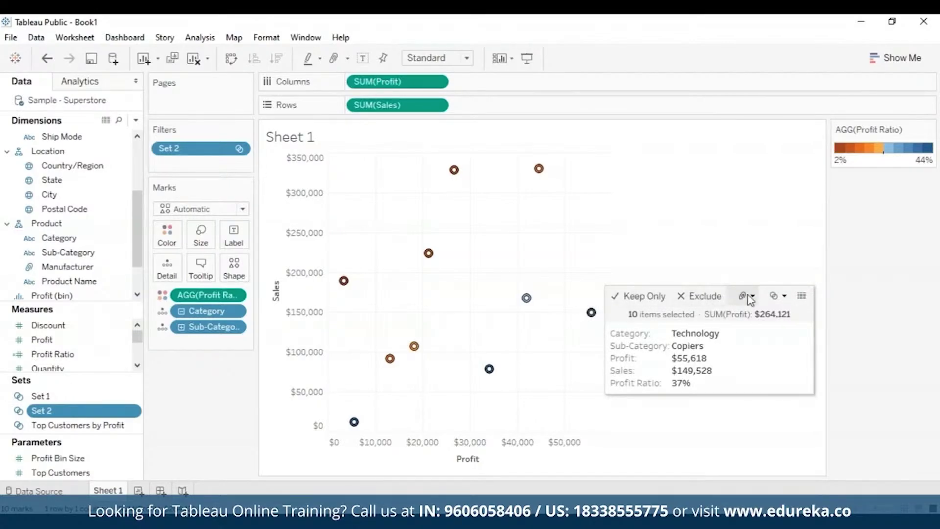
click(781, 297)
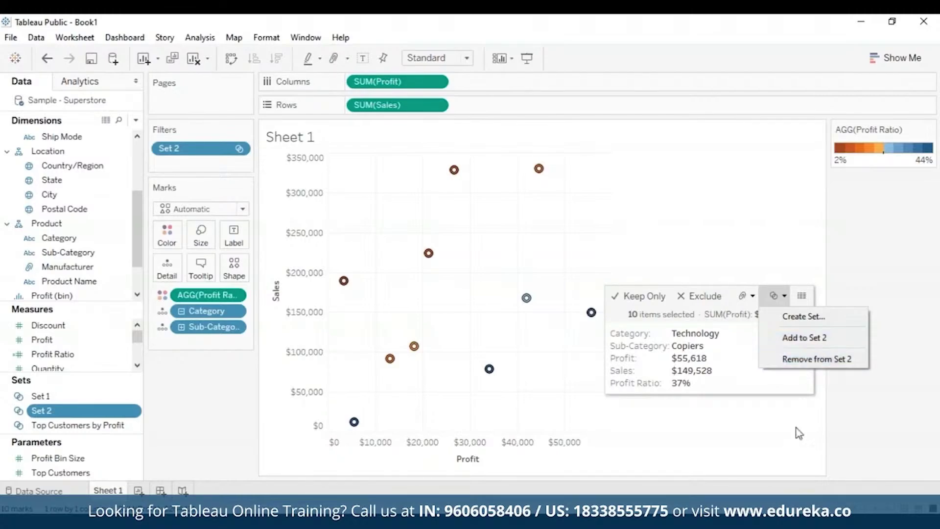
click(783, 443)
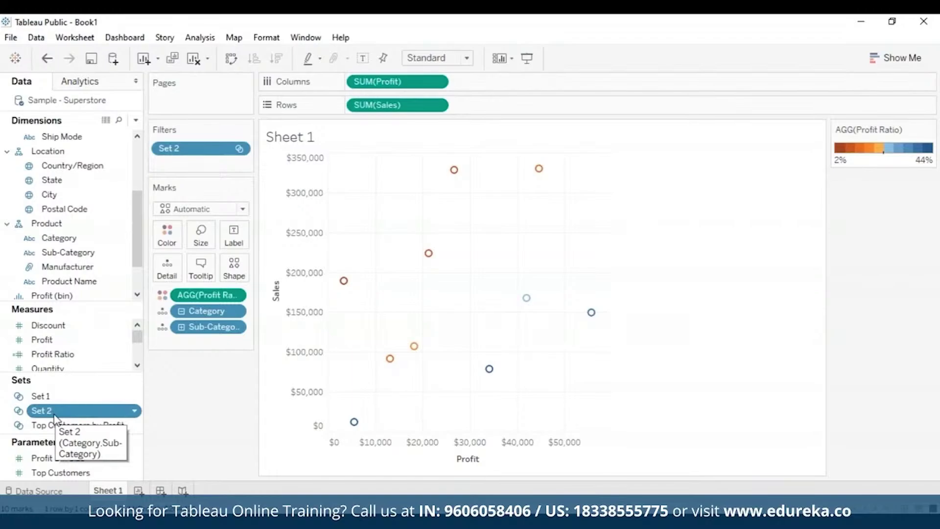
Undo filtering by Set 2 and add Set 2 to the scatter plot so shapes distinguish In and Out marks.
key(ctrl+z)
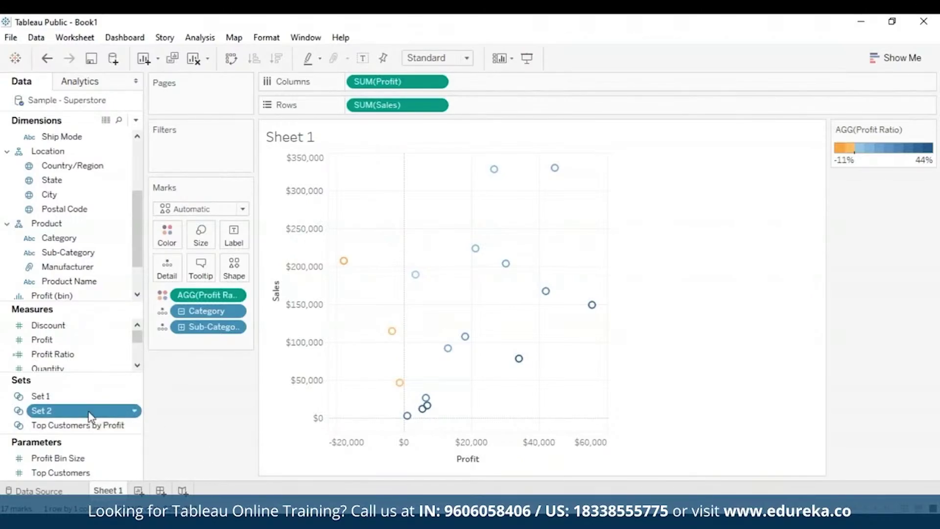
drag(91, 416, 390, 333)
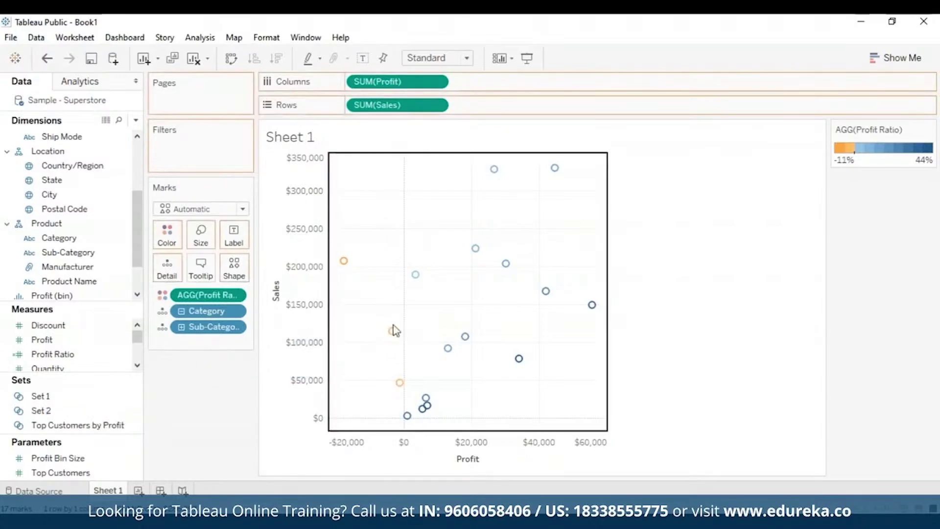
click(392, 331)
click(757, 378)
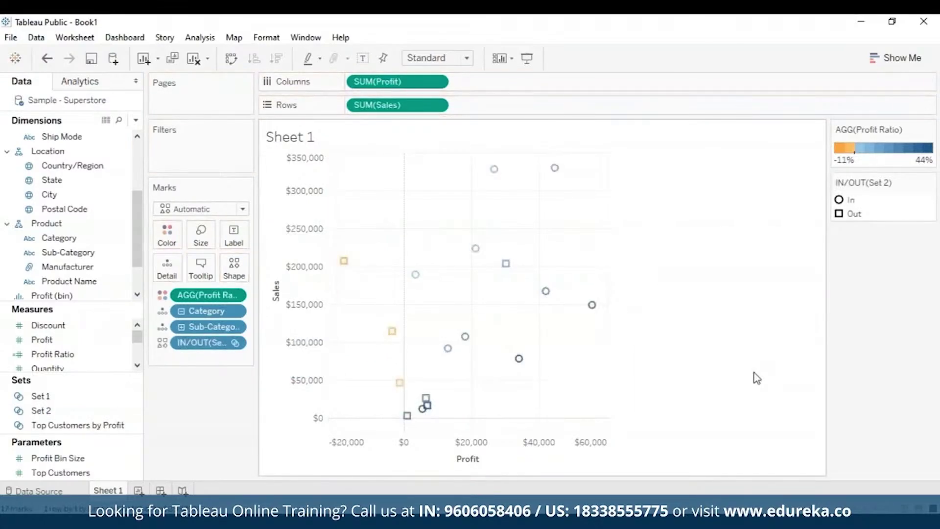
mouse_move(507, 270)
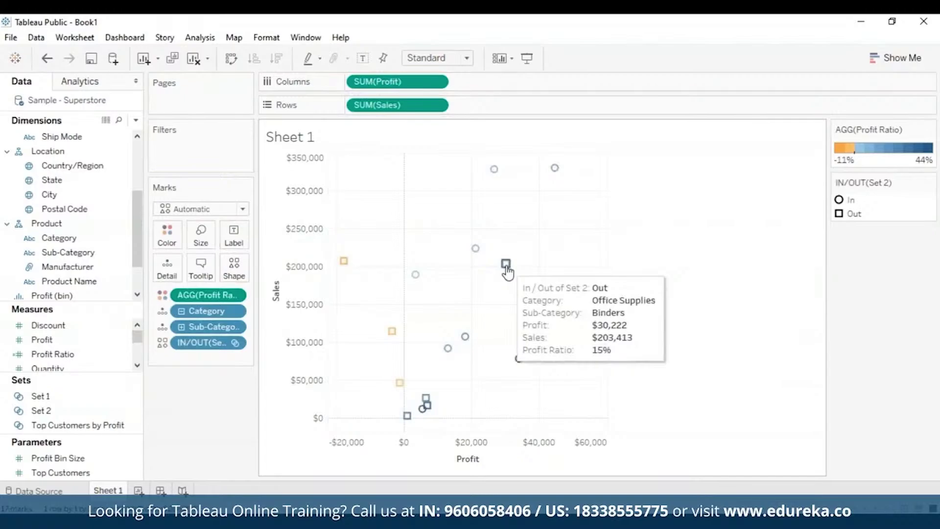
Try filtering the scatter plot by Set 2, and remove that filter again.
drag(41, 411, 177, 148)
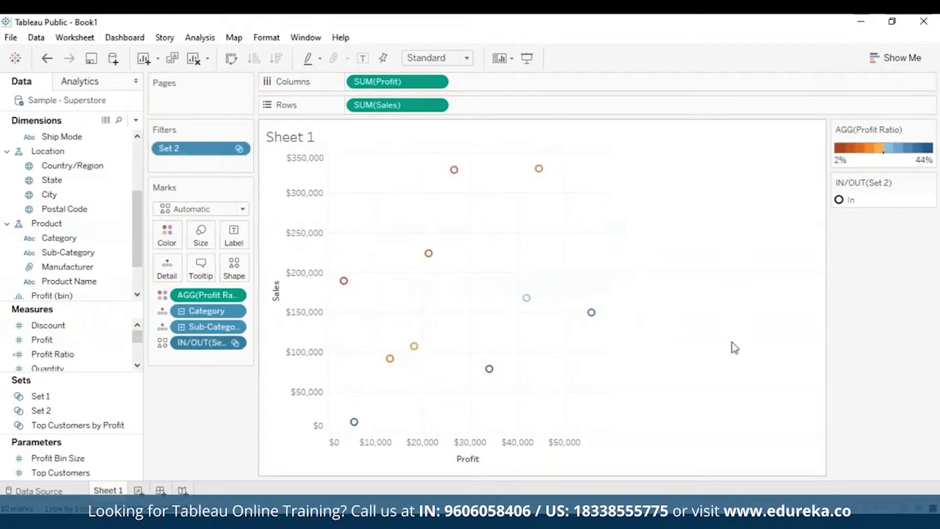
click(239, 148)
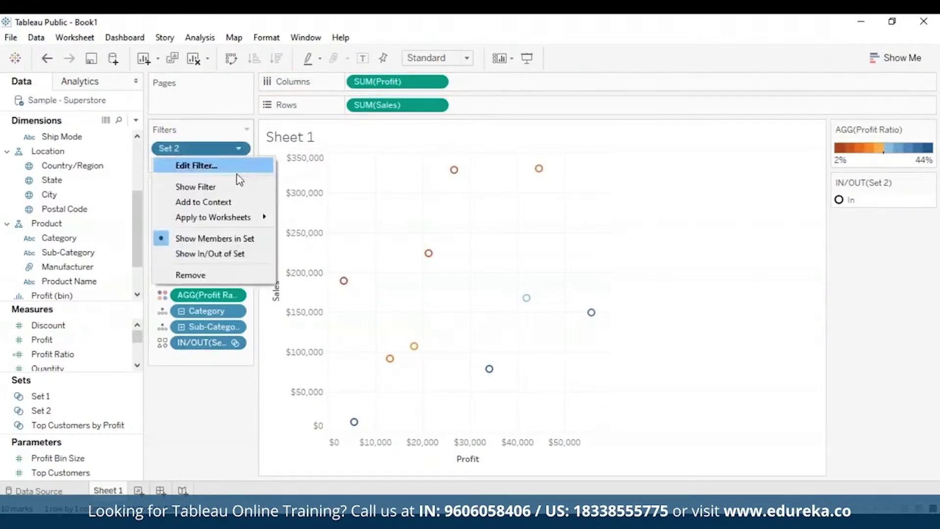
click(222, 279)
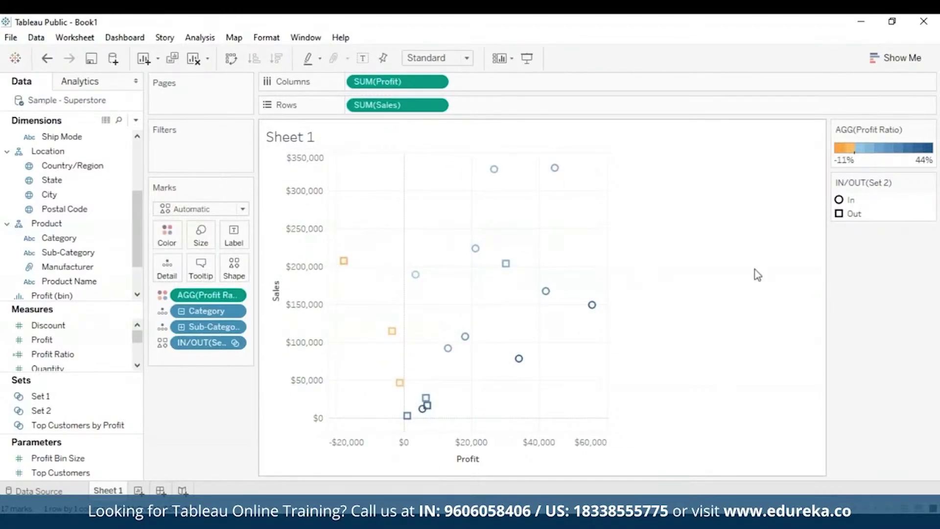
Try keeping only the In marks of Set 2, and remove the resulting filter.
mouse_move(840, 201)
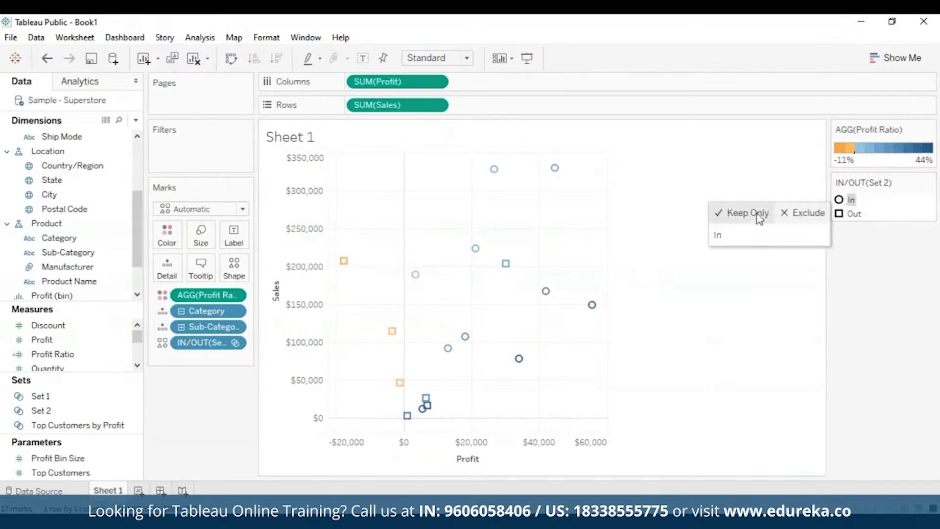
click(733, 213)
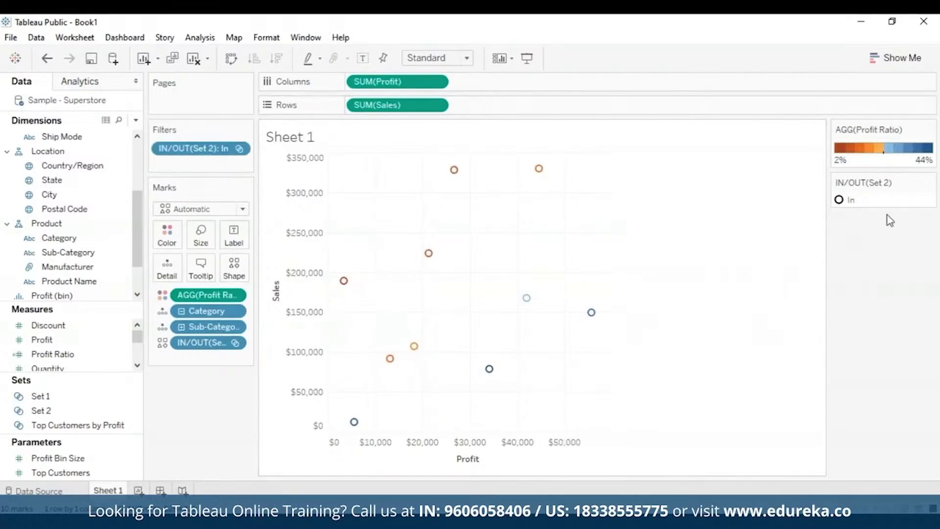
click(239, 148)
click(222, 327)
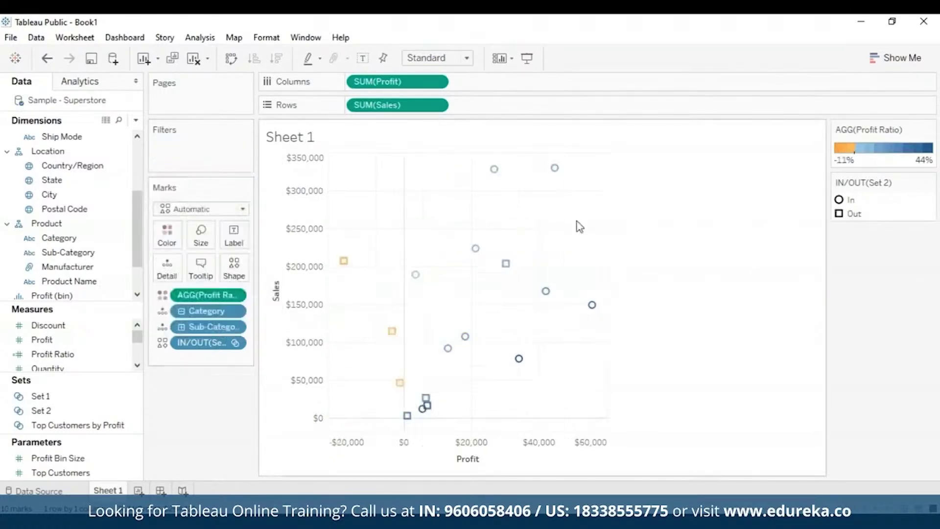
Try keeping only the Out marks of Set 2, and remove the resulting filter.
click(853, 213)
click(727, 239)
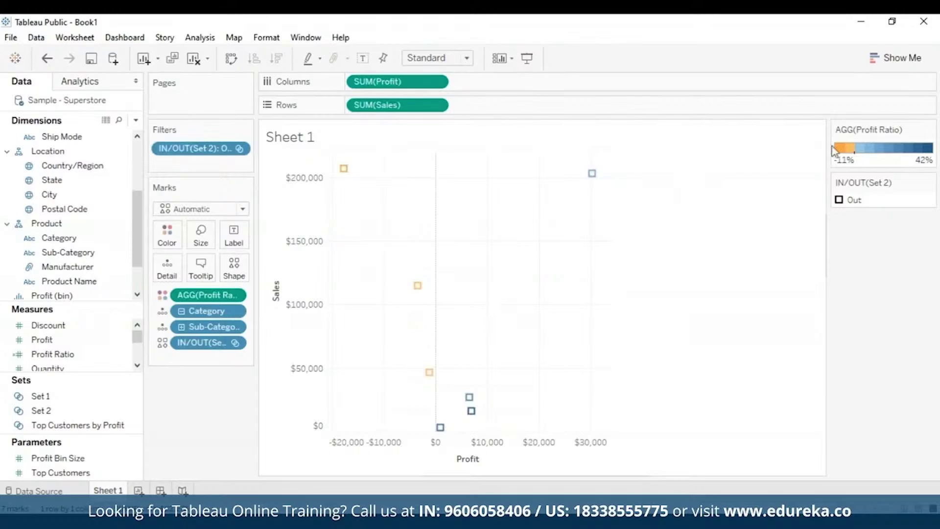
click(240, 148)
click(211, 331)
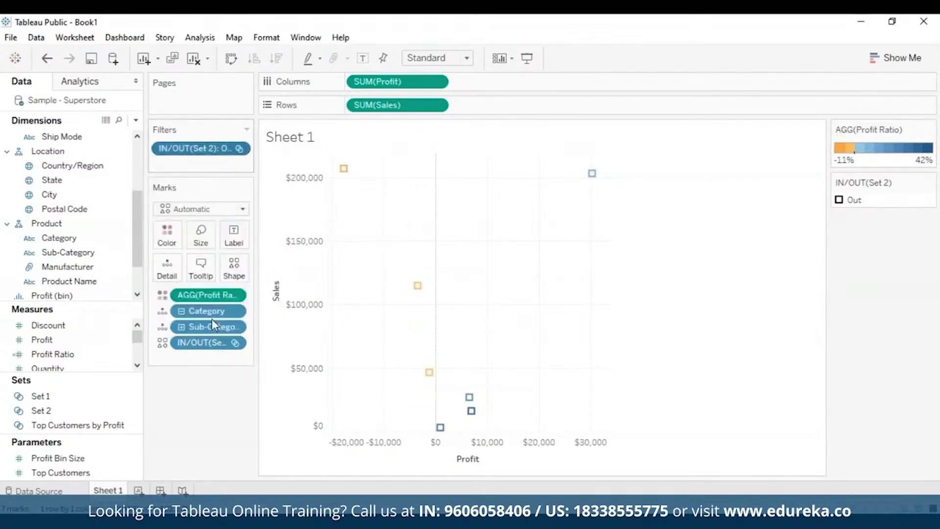
drag(213, 326, 215, 324)
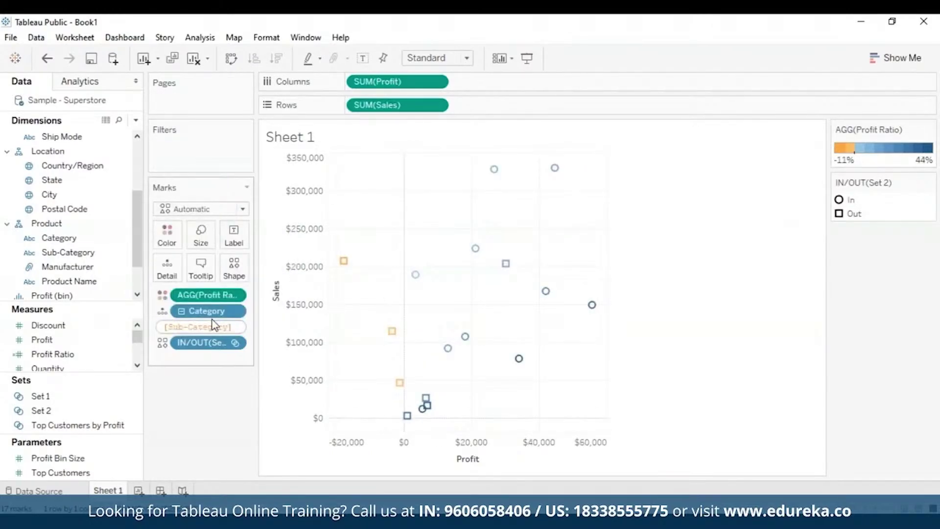
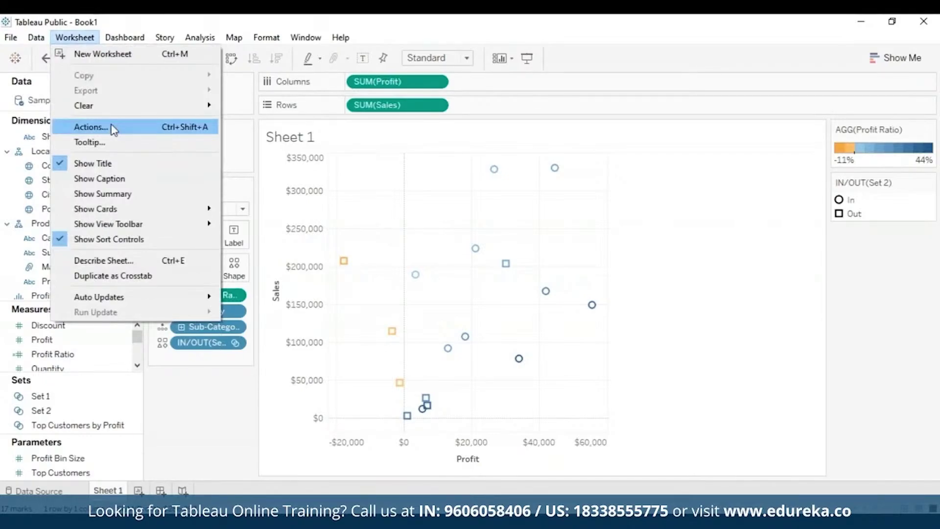
Add a worksheet action that changes set values and name it Set Action Demo.
click(113, 128)
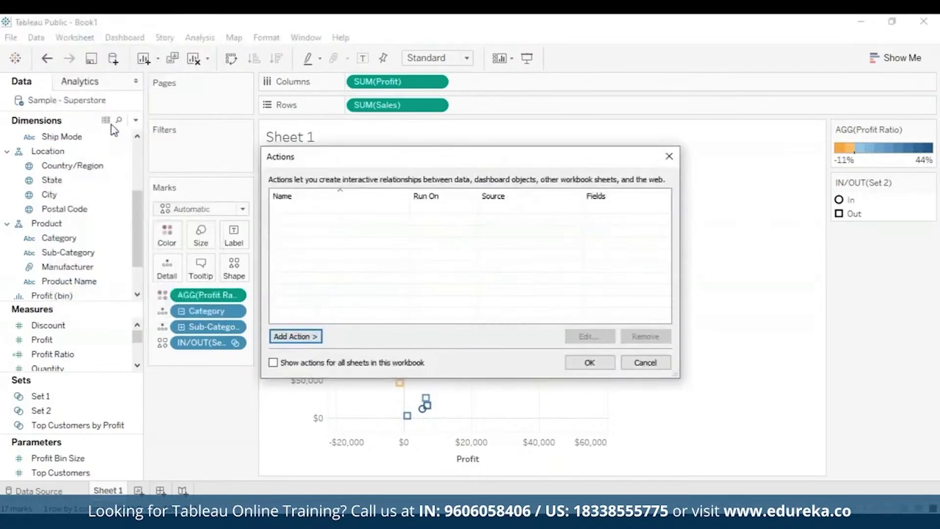
click(316, 338)
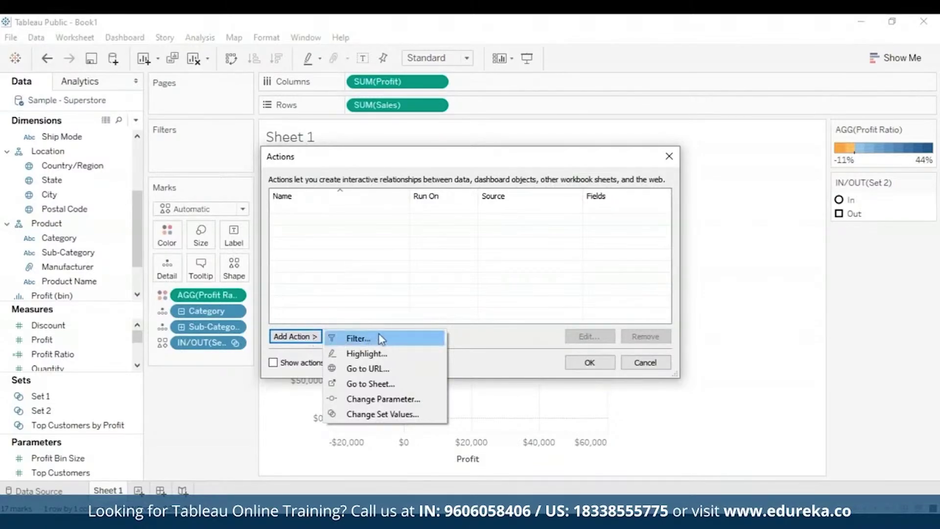
click(414, 414)
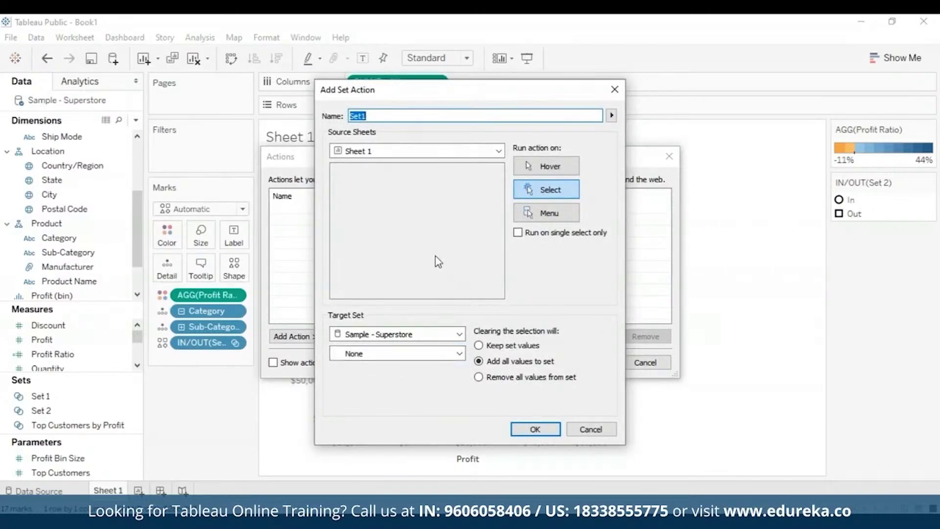
text(Set Action Demo)
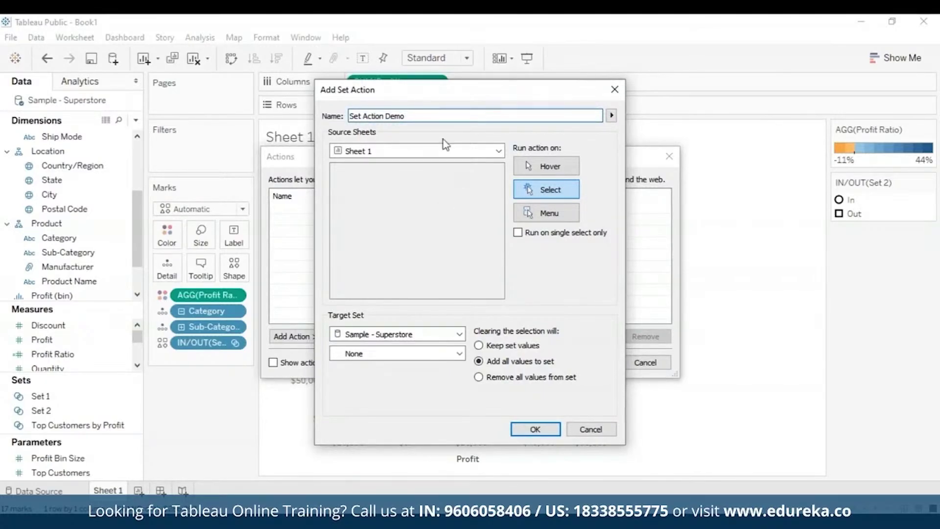
Set the source of the set action to the Sample - Superstore data source.
click(434, 153)
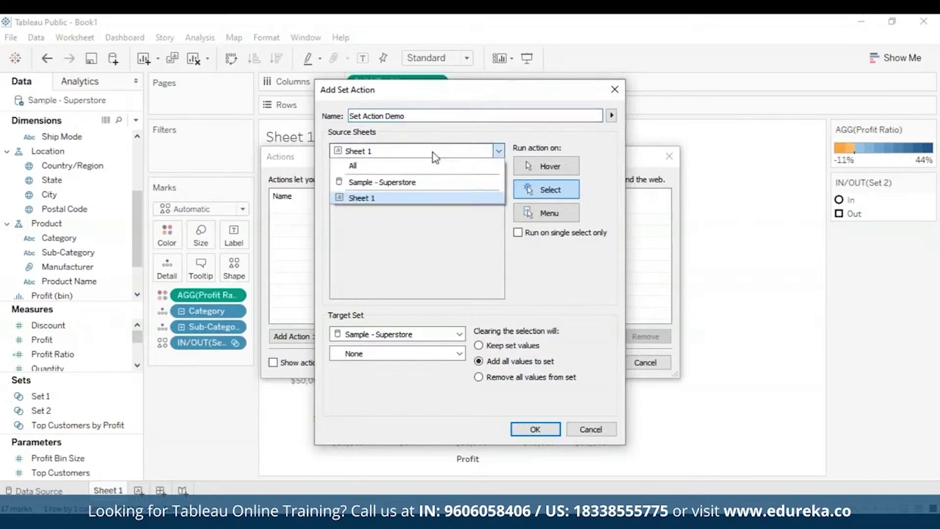
click(434, 156)
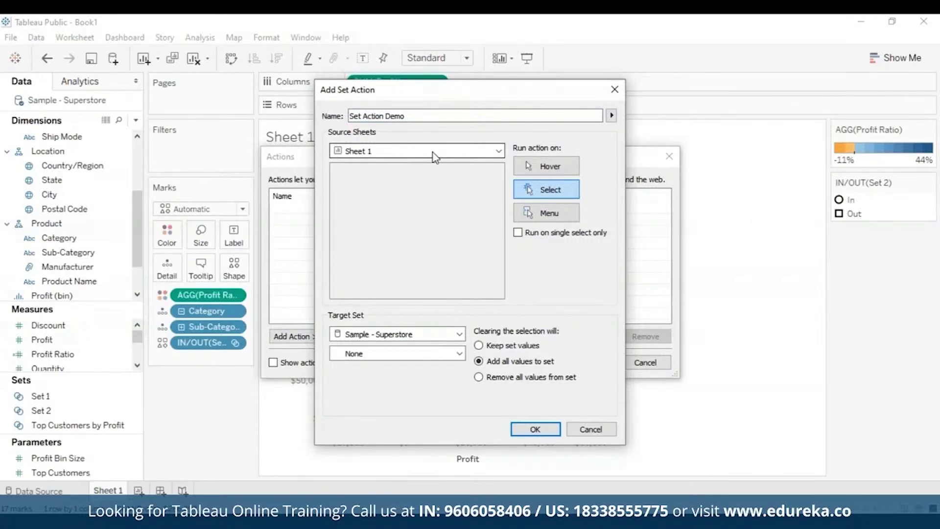
click(434, 155)
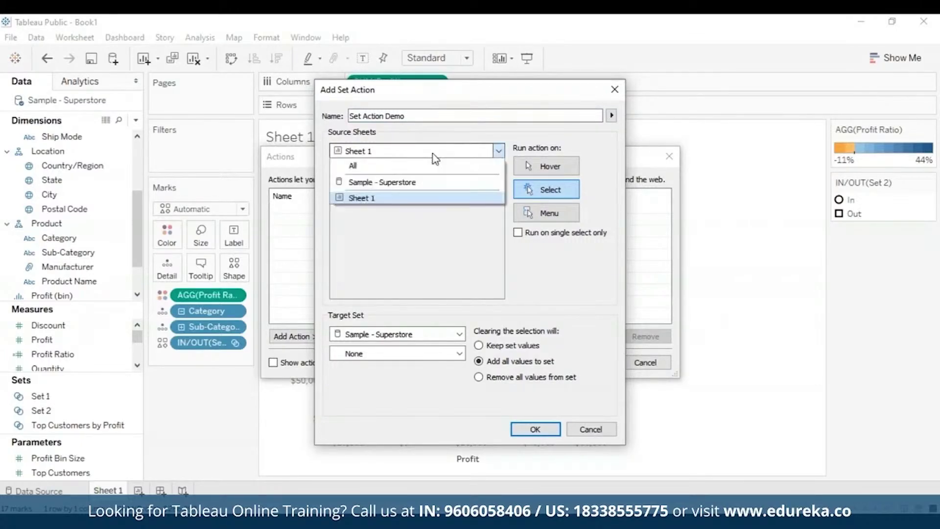
click(435, 183)
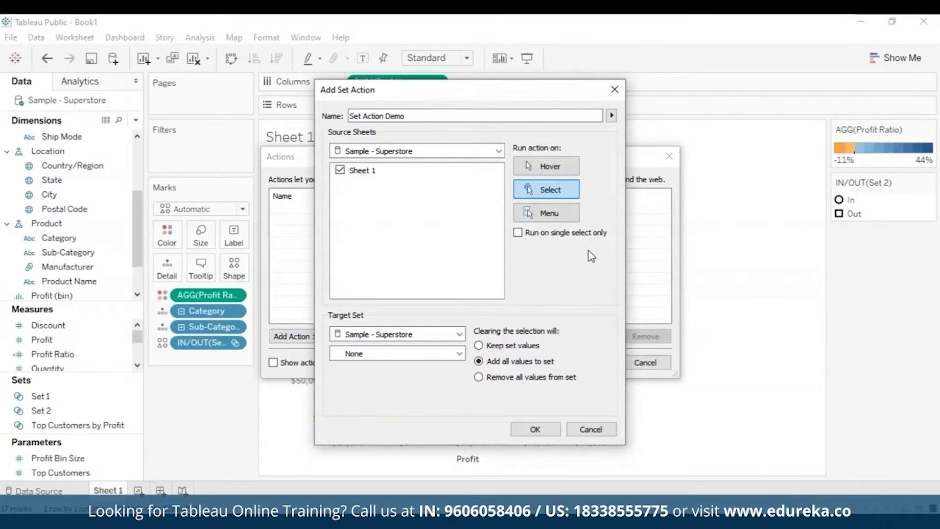
Target Set 1 from Sample - Superstore, keep set values when the selection is cleared, and save the set action.
click(460, 335)
click(461, 335)
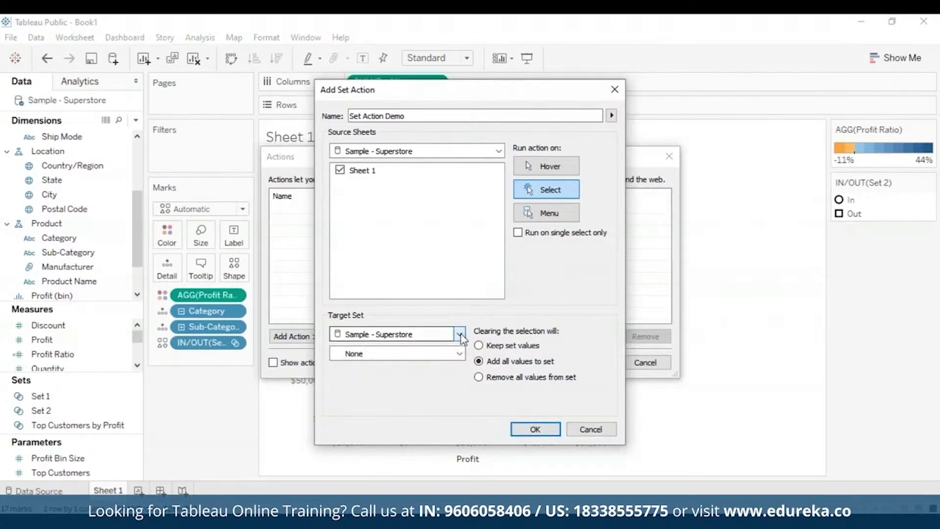
click(459, 354)
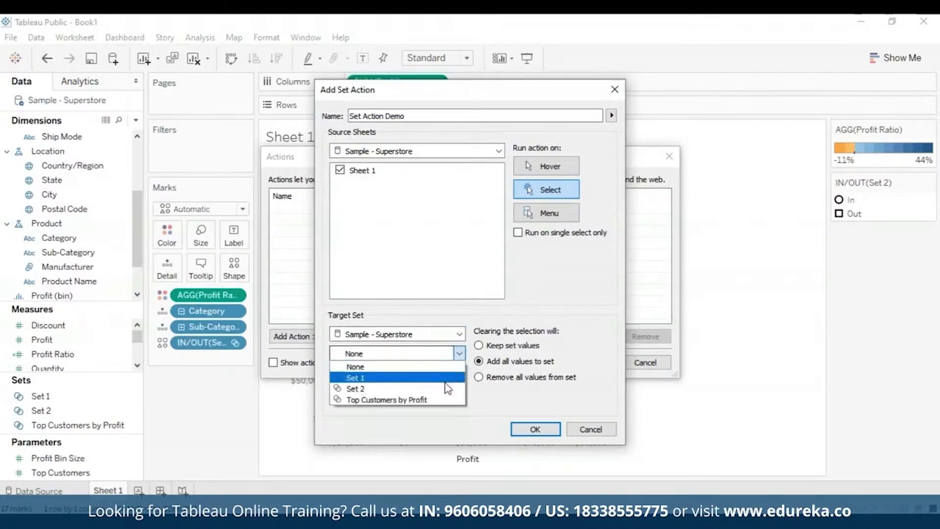
click(421, 377)
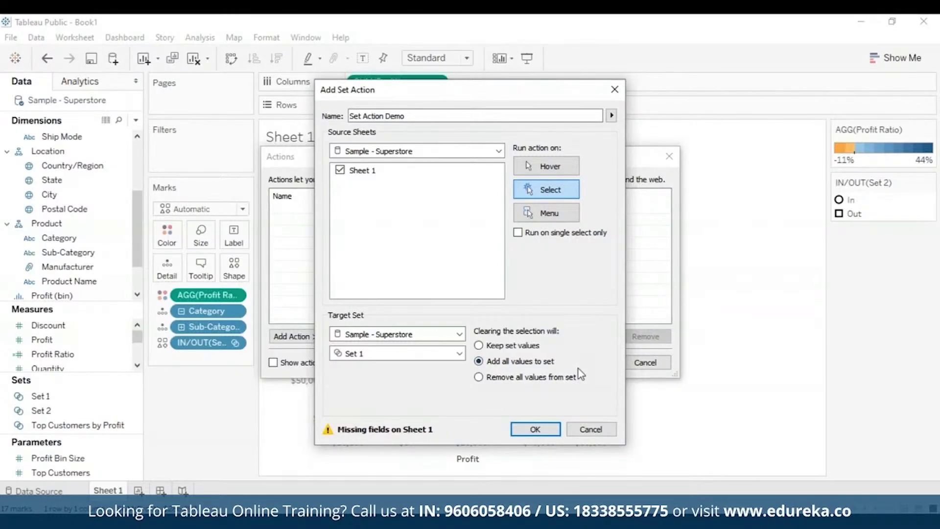
click(478, 345)
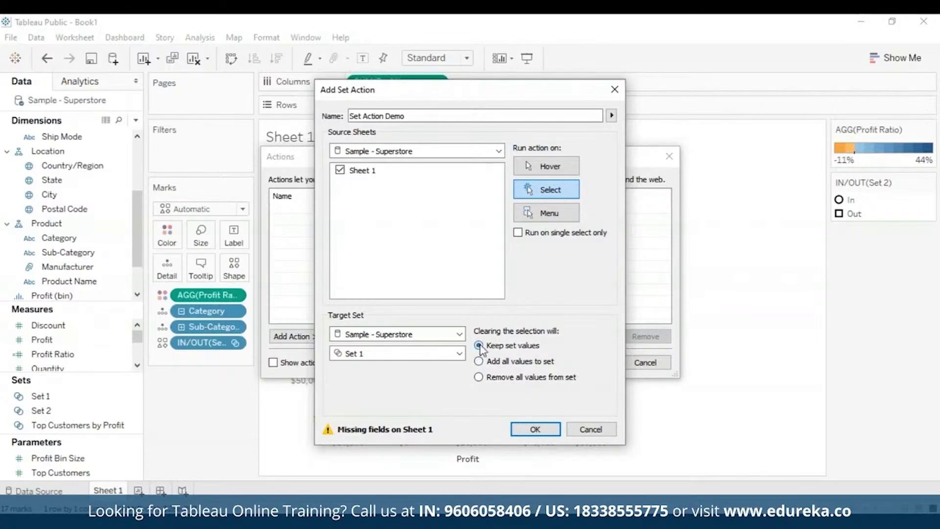
click(535, 430)
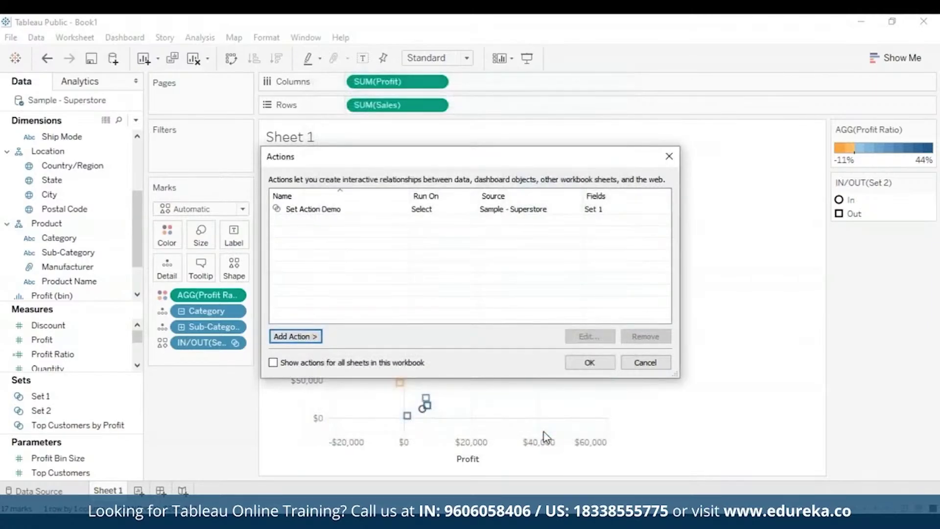
Show actions for all sheets in the workbook and accept the list of actions.
click(274, 363)
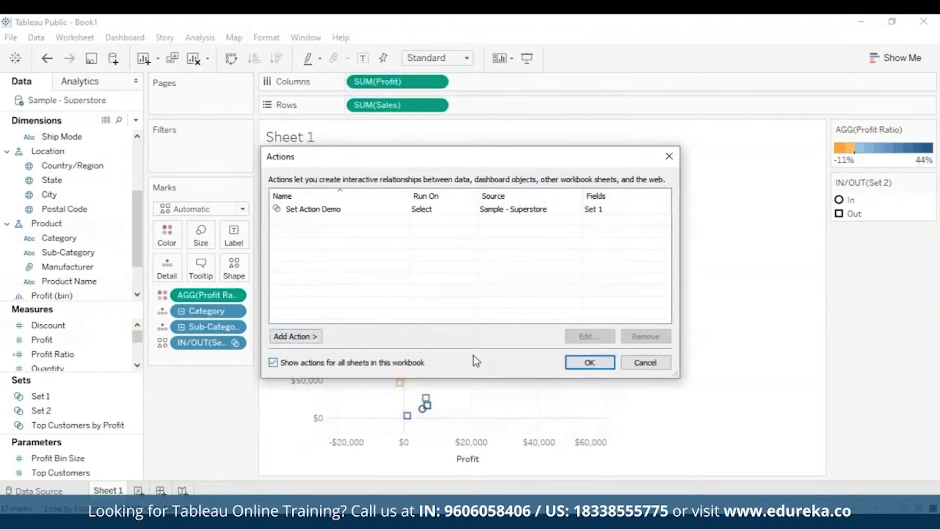
click(578, 364)
mouse_move(593, 318)
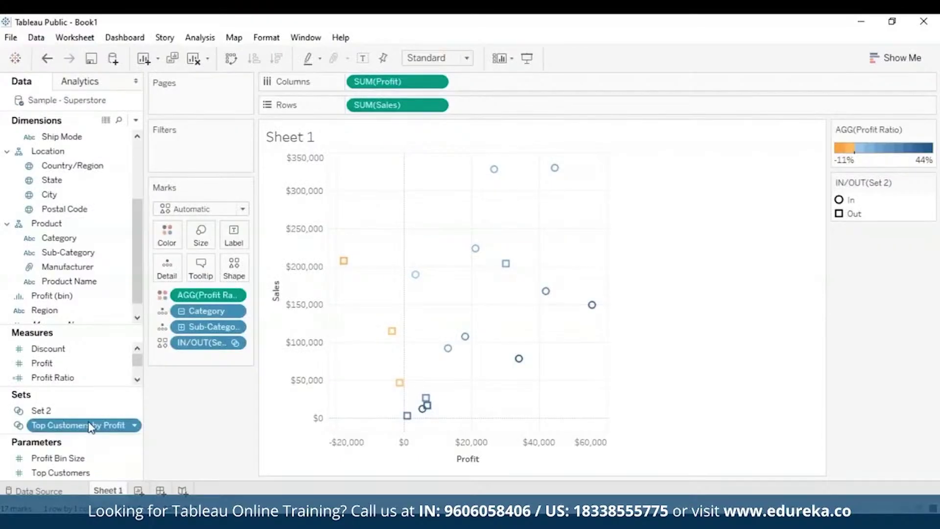
Duplicate the Top Customers by Profit set and rename the copy as Top Customers by Profit 2.
right_click(135, 425)
click(209, 263)
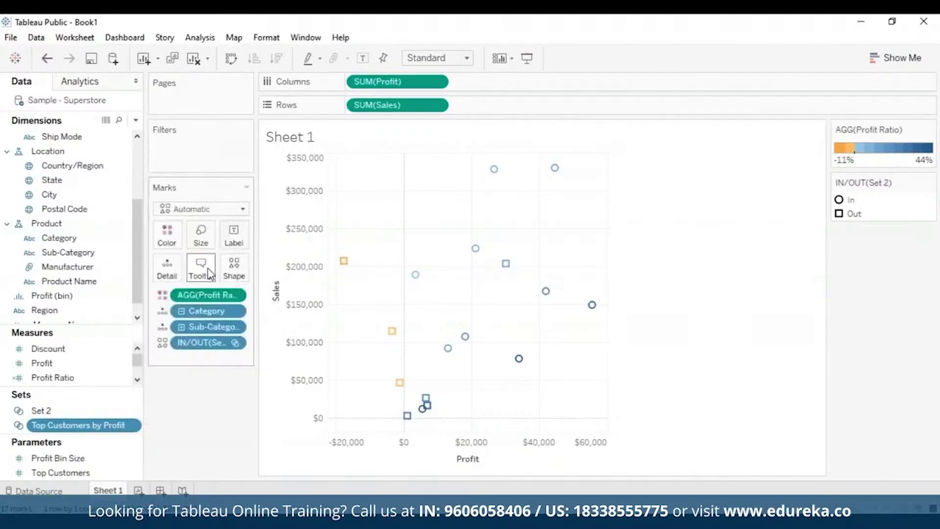
right_click(136, 425)
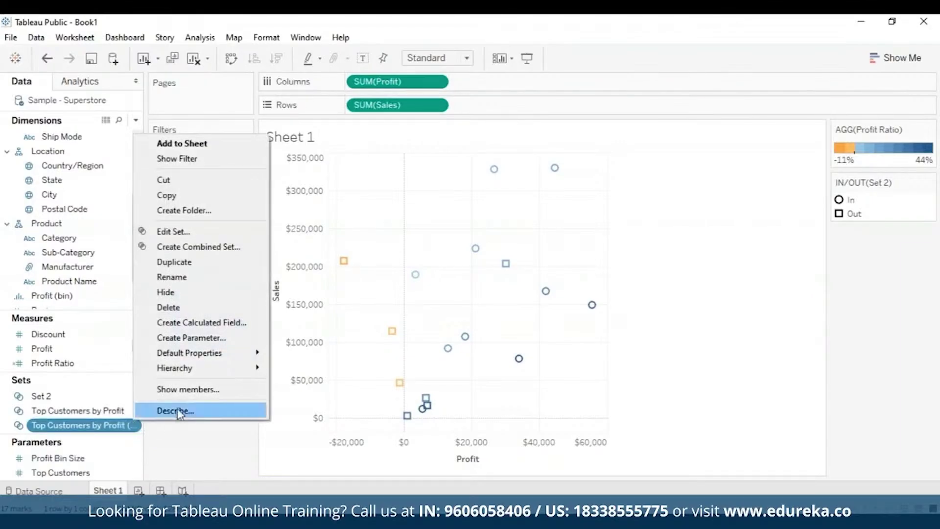
click(228, 232)
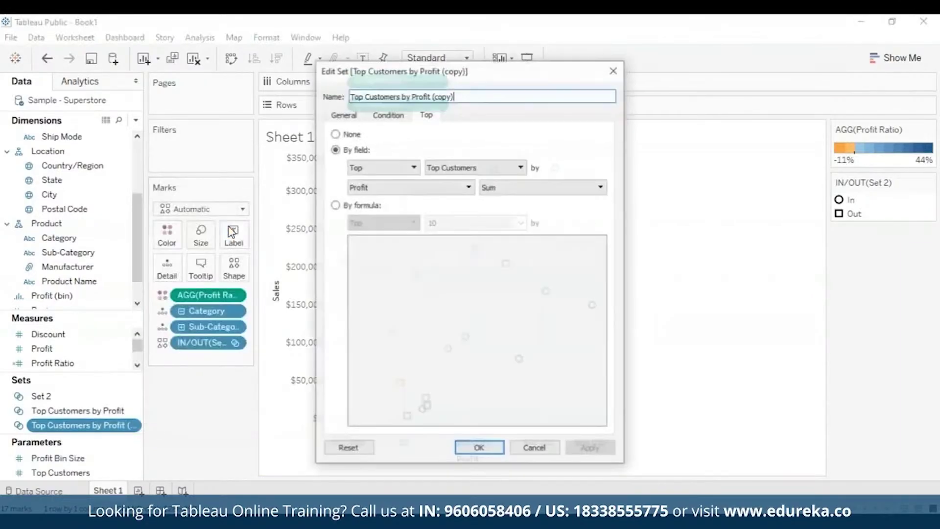
drag(477, 96, 422, 96)
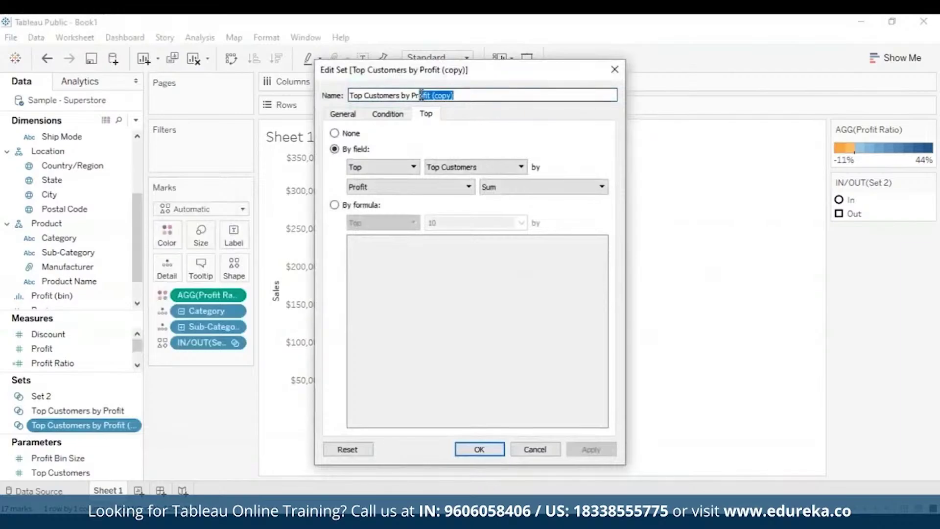
text(ofit)
click(469, 186)
scroll(469, 271, down, 1)
click(430, 320)
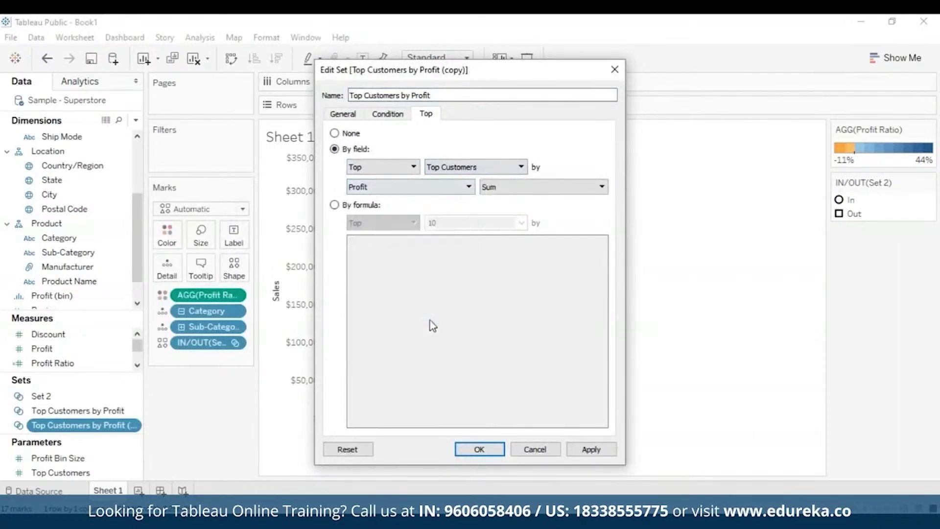
click(388, 113)
click(343, 114)
click(388, 114)
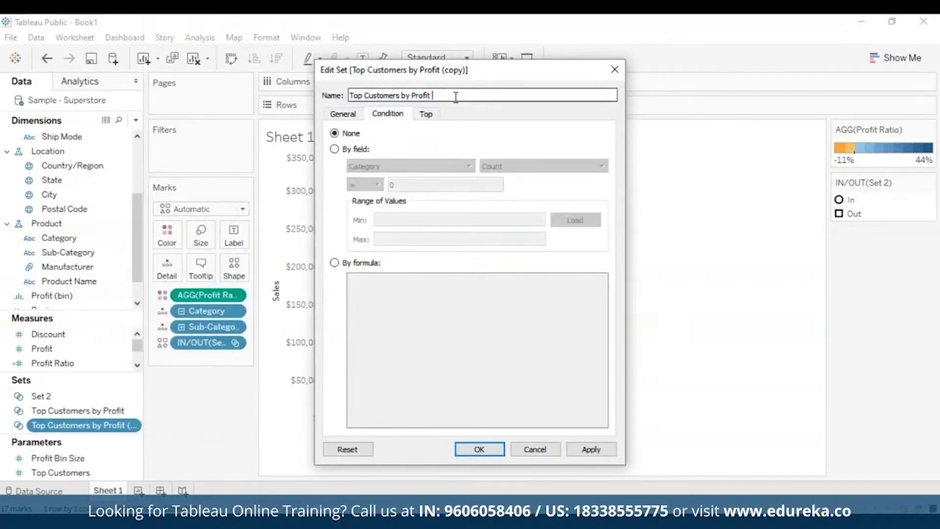
text(2)
key(Return)
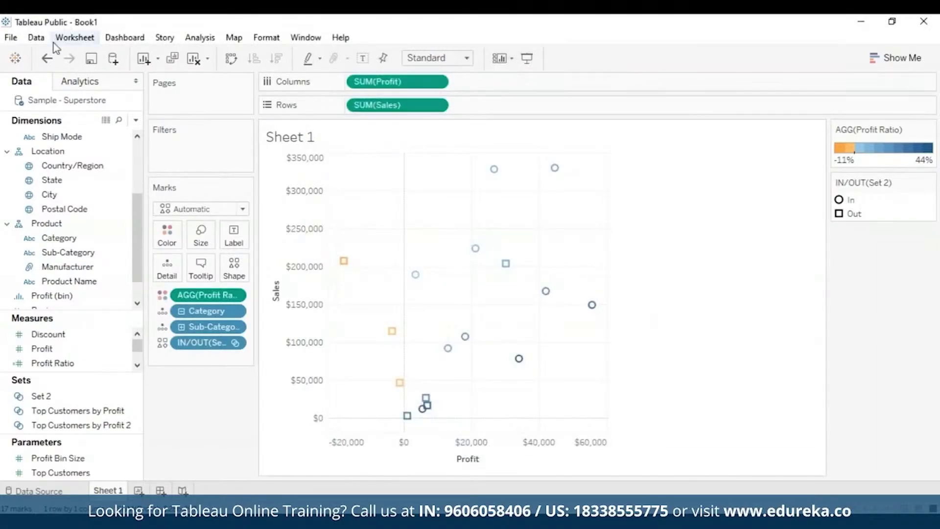
Create a combined set named Combined Set from both top-customer sets, using the option "Top Customers by Profit 2" except shared members.
ctrl+click(74, 426)
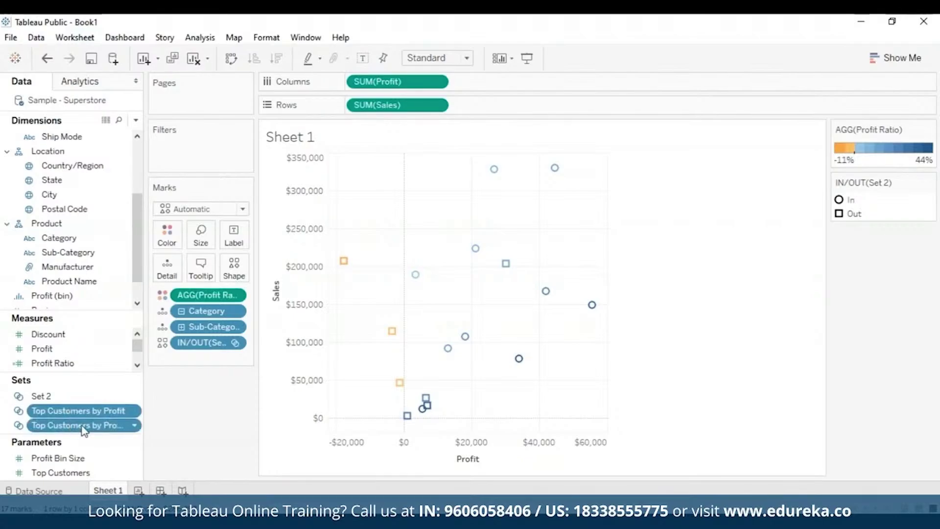
click(136, 426)
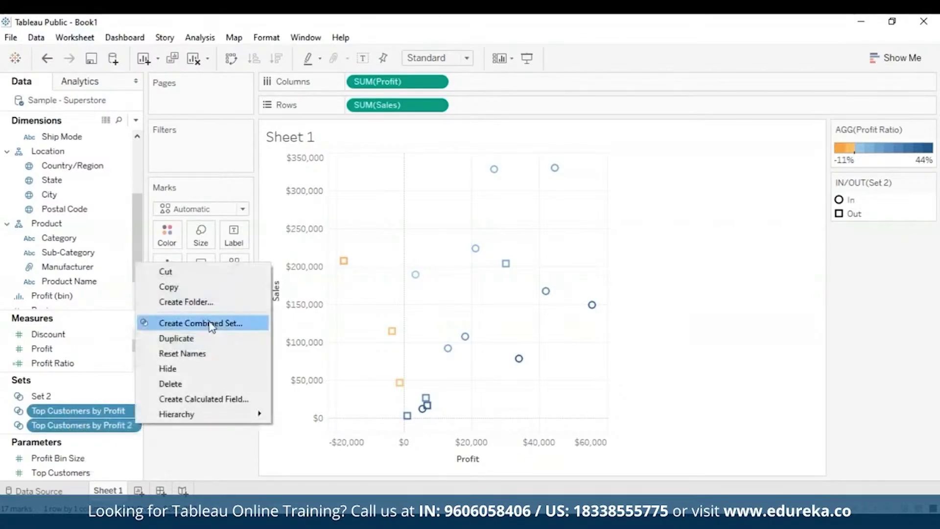
click(212, 325)
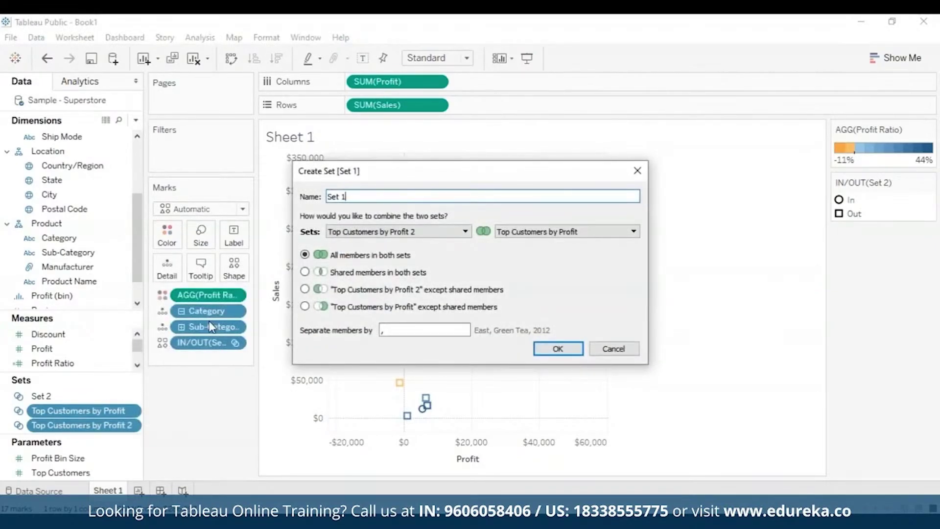
key(BackSpace)
key(Left)
key(Left)
text(Combined)
click(305, 289)
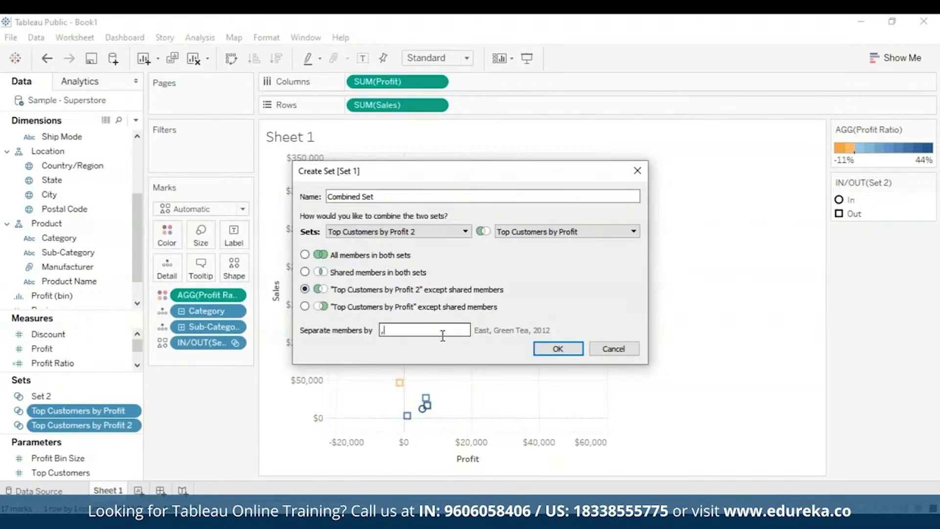
click(567, 353)
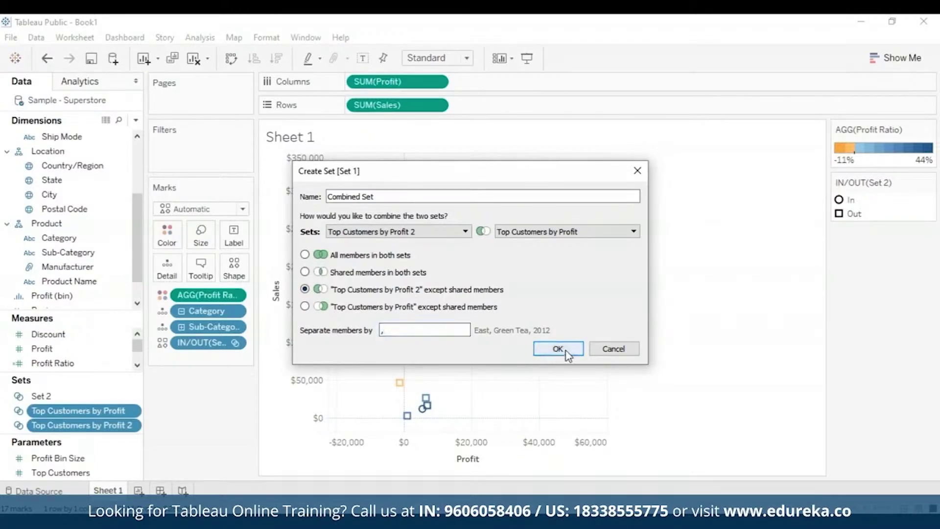